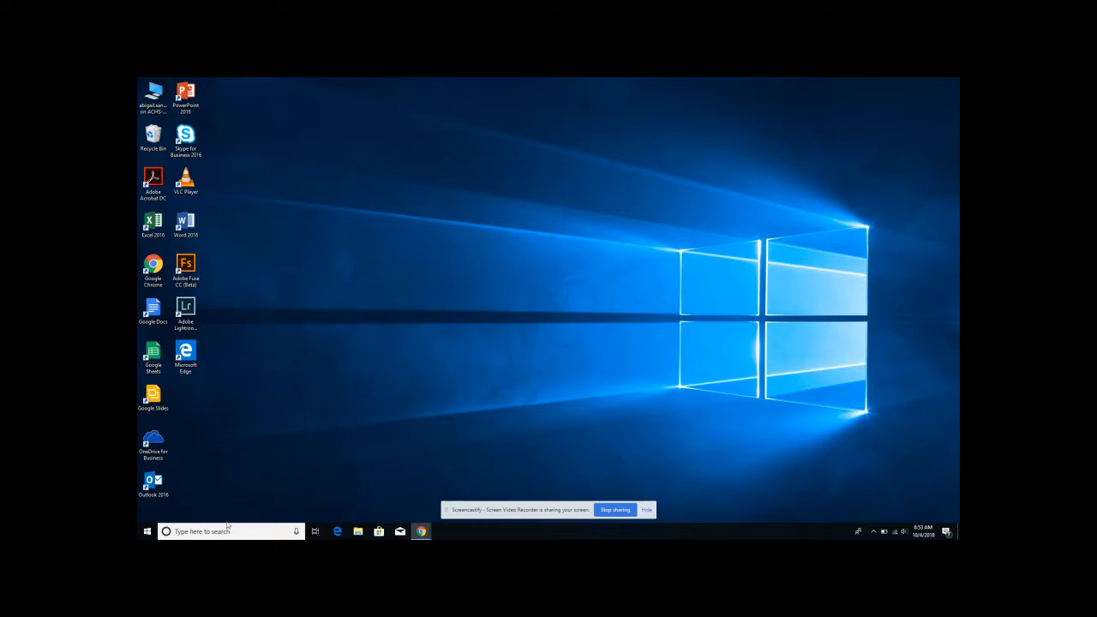
# - Launch Adobe Premiere Pro CC 2018 and open the recent "Introducing Myself" project
pyautogui.click(225, 531)
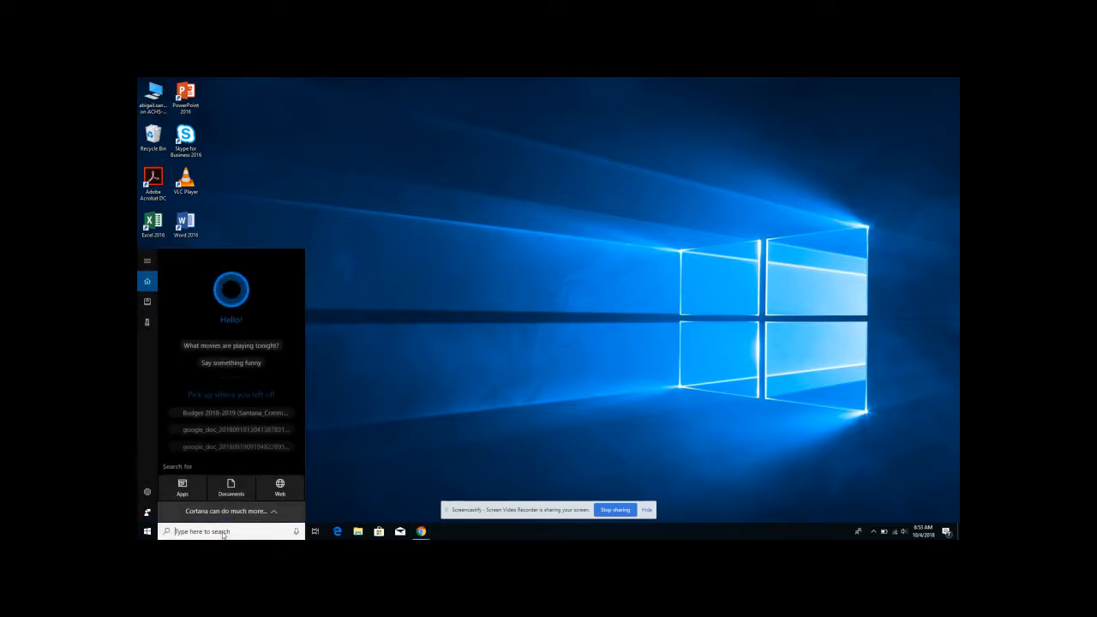
pyautogui.write('pre')
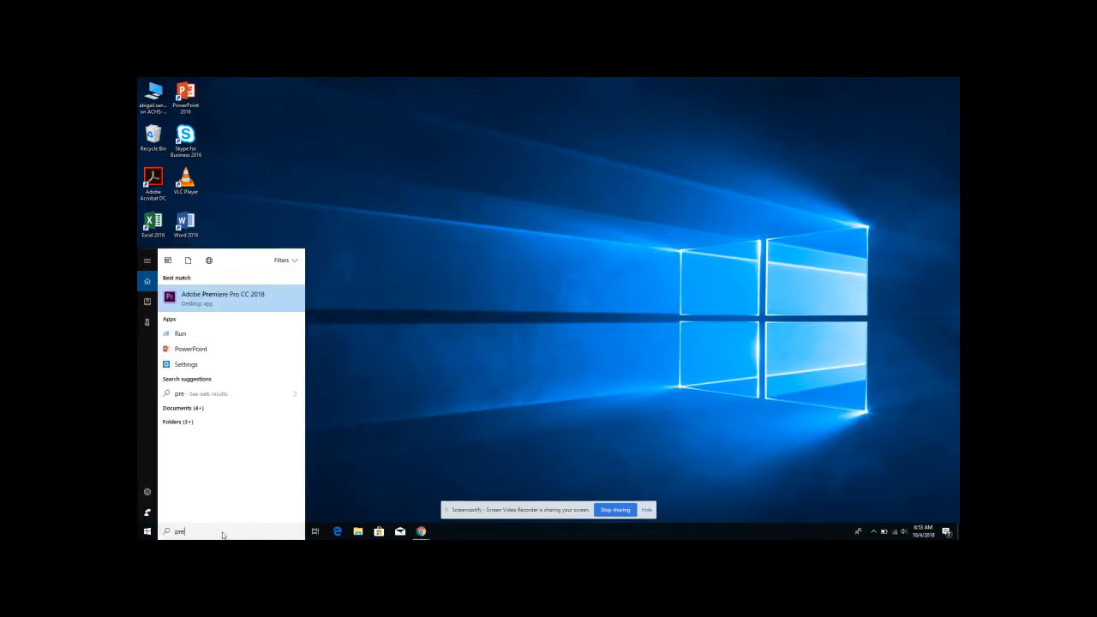
pyautogui.click(229, 303)
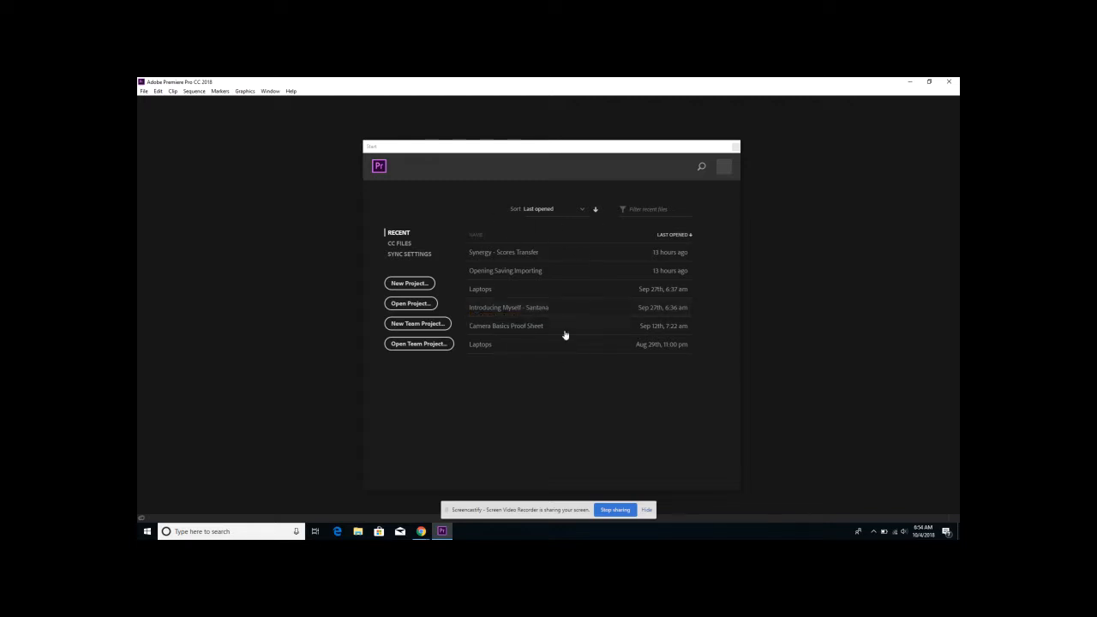
pyautogui.click(546, 309)
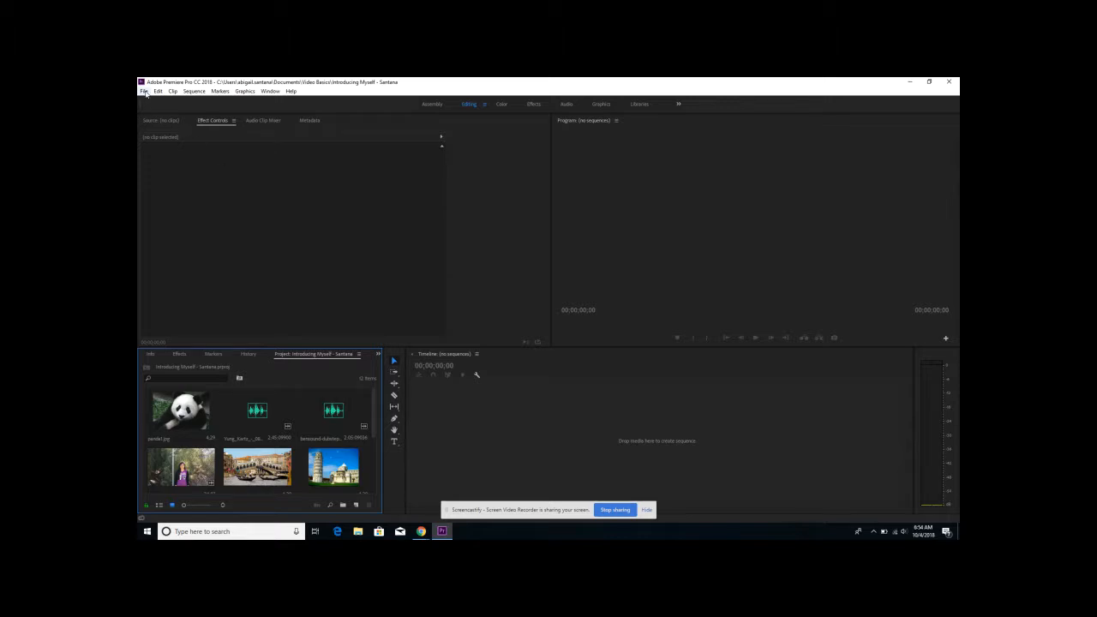
# - Create a new legacy title named "Name", keeping the default video settings
pyautogui.click(145, 92)
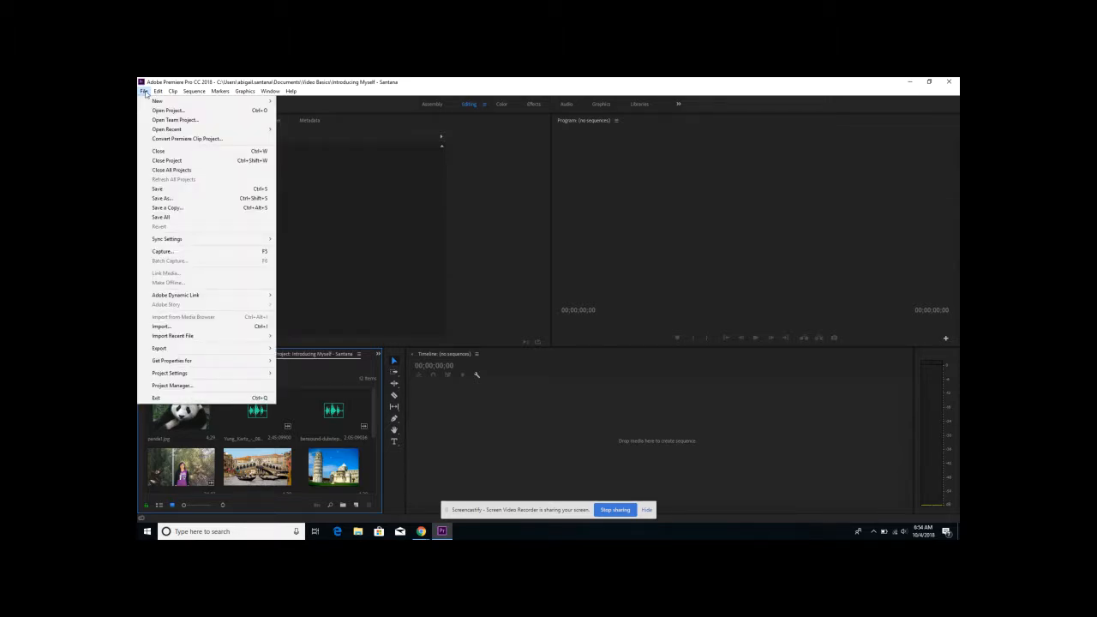
pyautogui.moveTo(154, 103)
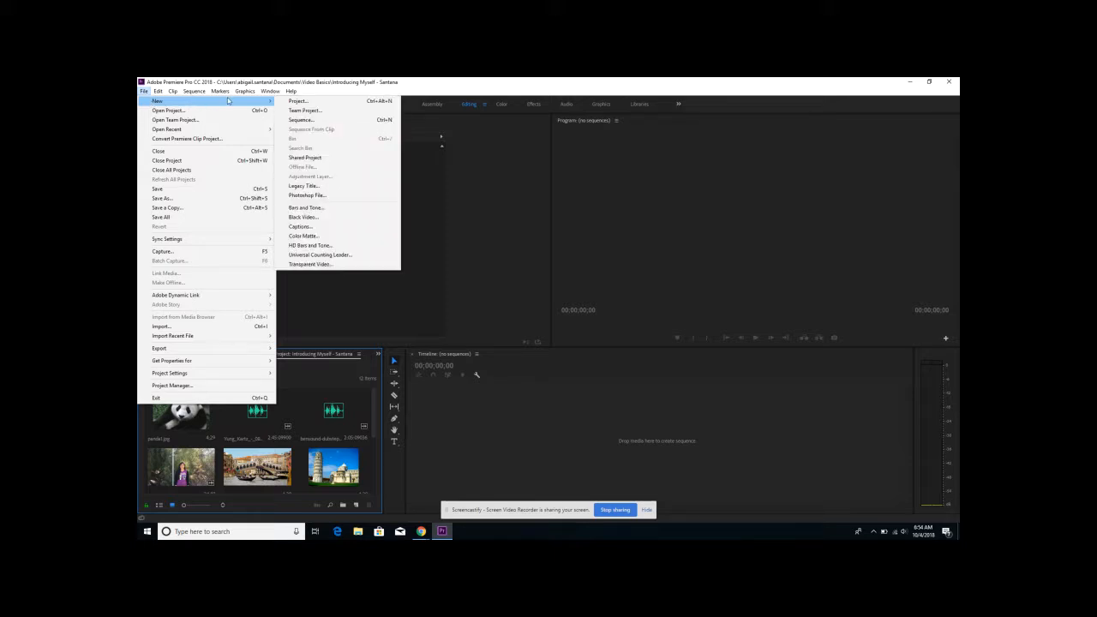
pyautogui.click(320, 189)
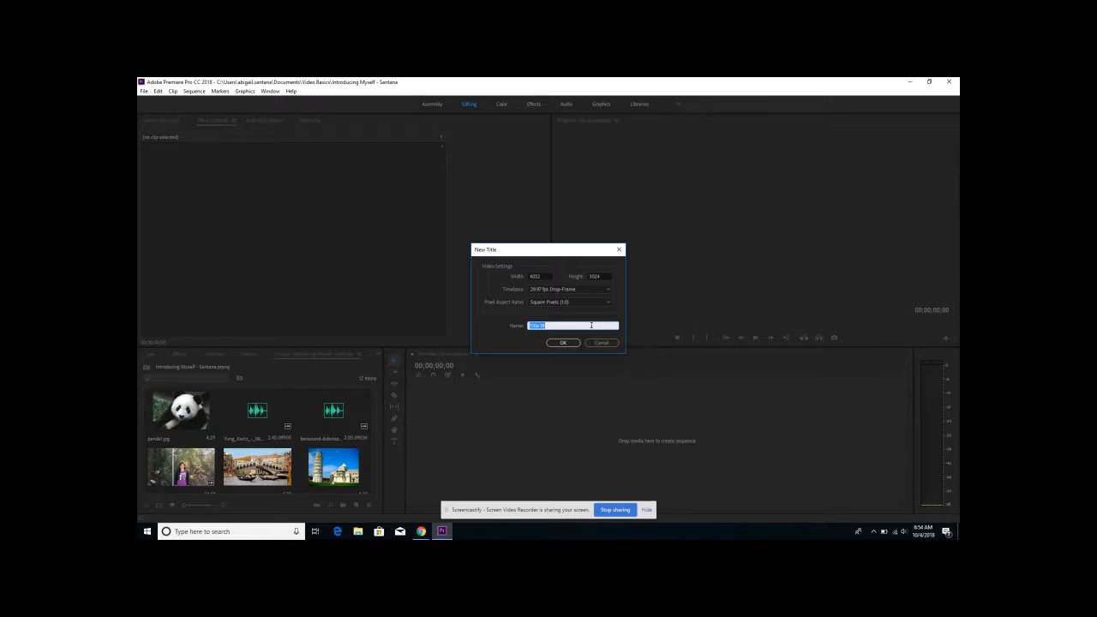
pyautogui.write('Name')
pyautogui.click(561, 343)
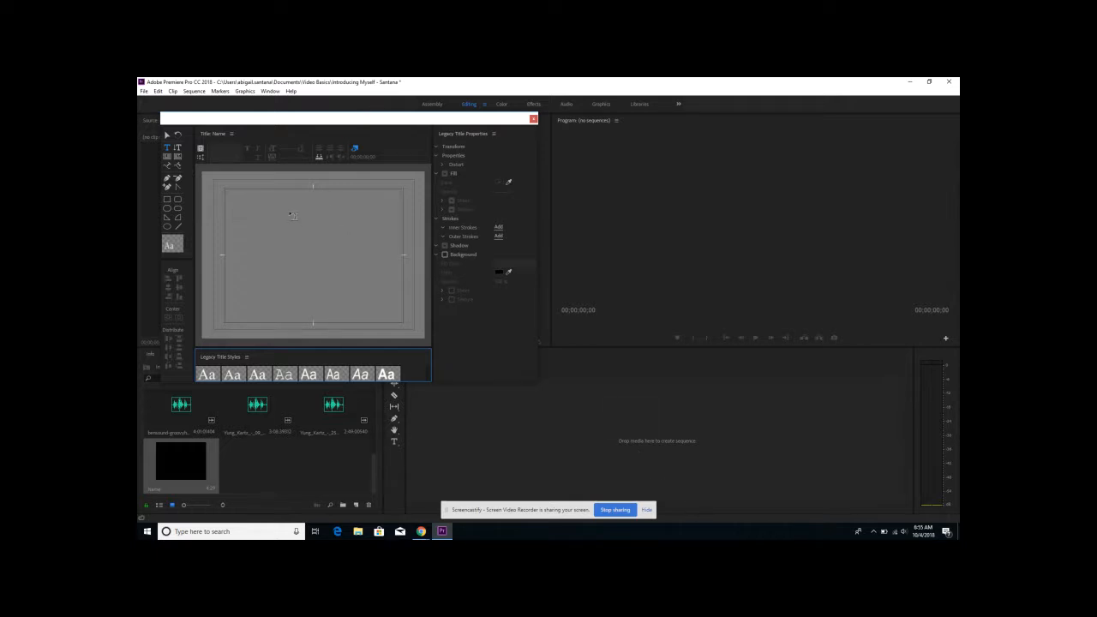
# - Draw a text box across the upper part of the title-safe area and enter the person's full name
pyautogui.moveTo(358, 121); pyautogui.dragTo(533, 144)
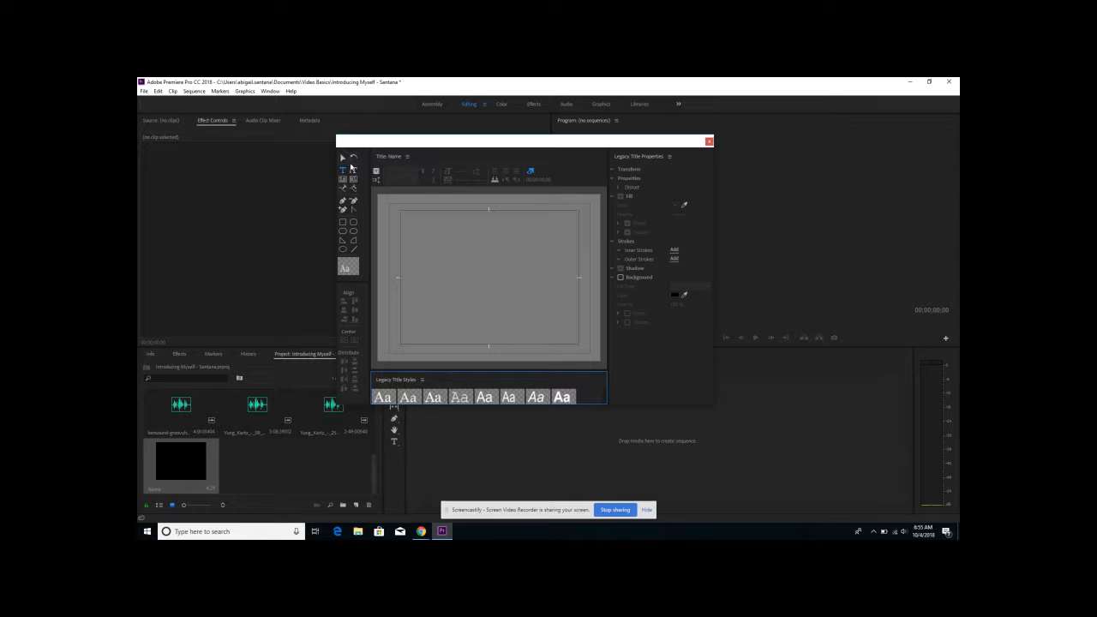
pyautogui.click(343, 160)
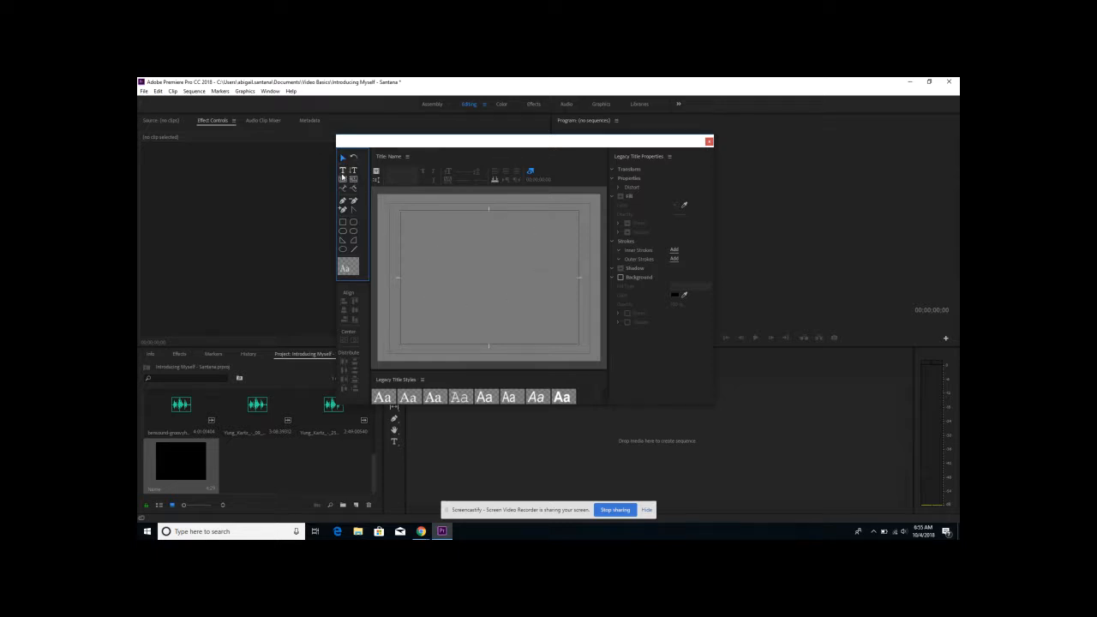
pyautogui.click(343, 171)
pyautogui.moveTo(402, 214); pyautogui.dragTo(576, 258)
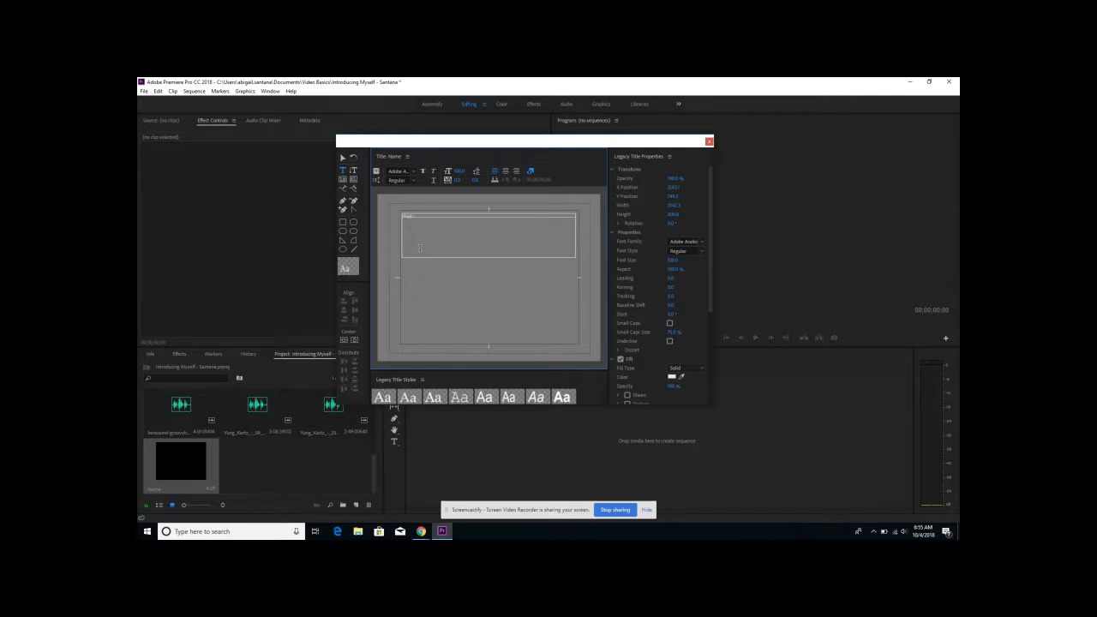
pyautogui.write('tana')
# - Try right alignment on the name text and settle on center alignment
pyautogui.click(506, 172)
pyautogui.click(516, 172)
pyautogui.click(506, 173)
# - Set the name text to the Segoe UI font family in Bold style
pyautogui.click(415, 171)
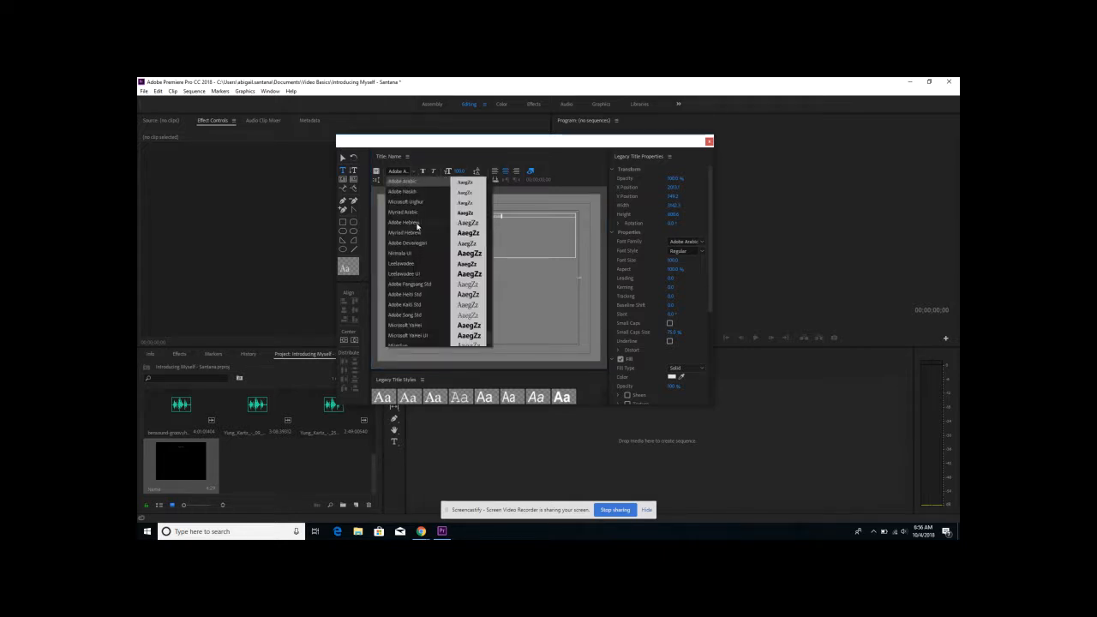
pyautogui.scroll(-1, 418, 227)
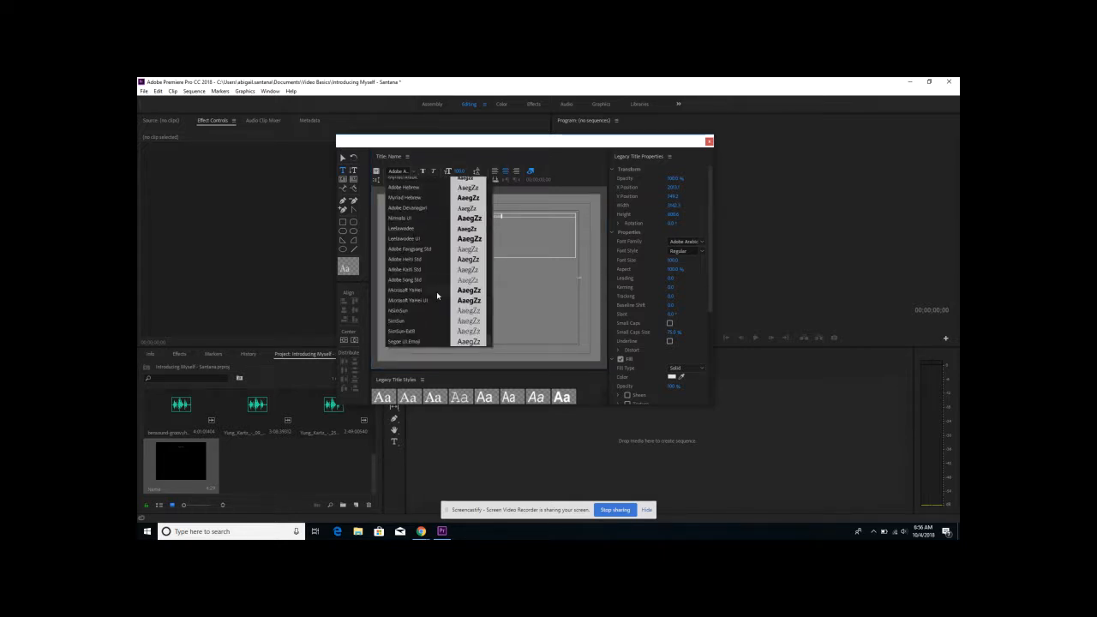
pyautogui.scroll(5, 426, 236)
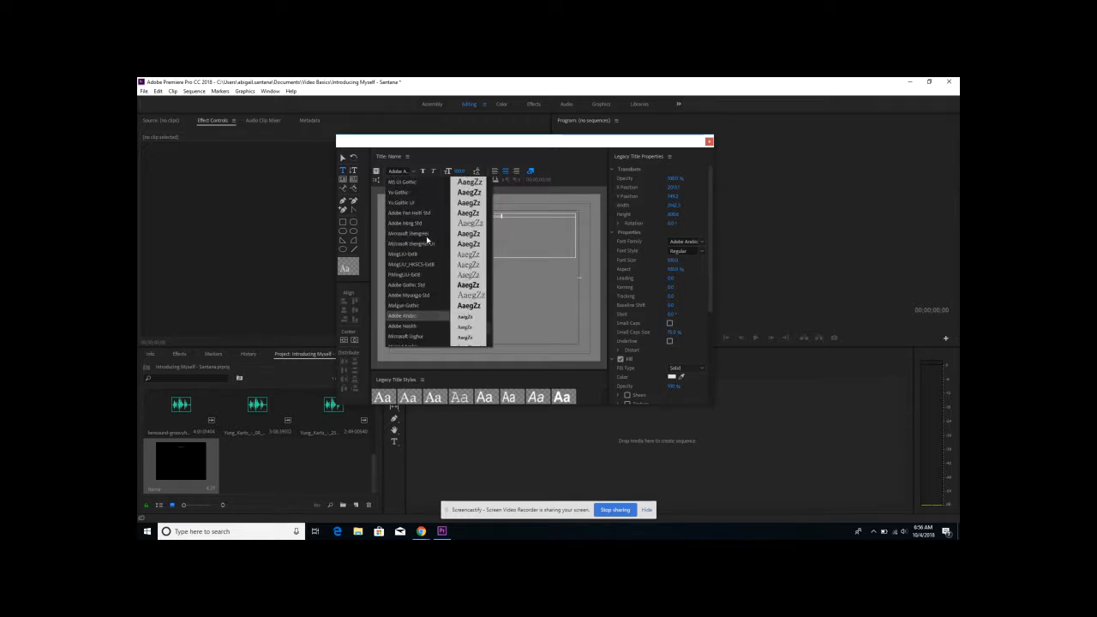
pyautogui.scroll(-8, 426, 236)
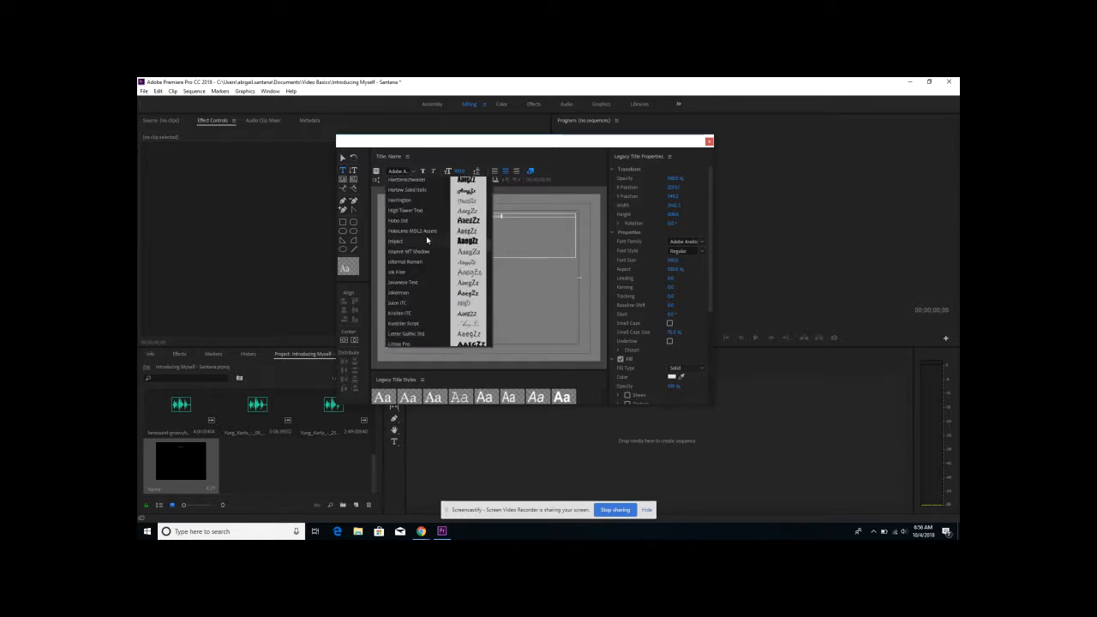
pyautogui.scroll(-5, 426, 236)
pyautogui.scroll(-10, 426, 236)
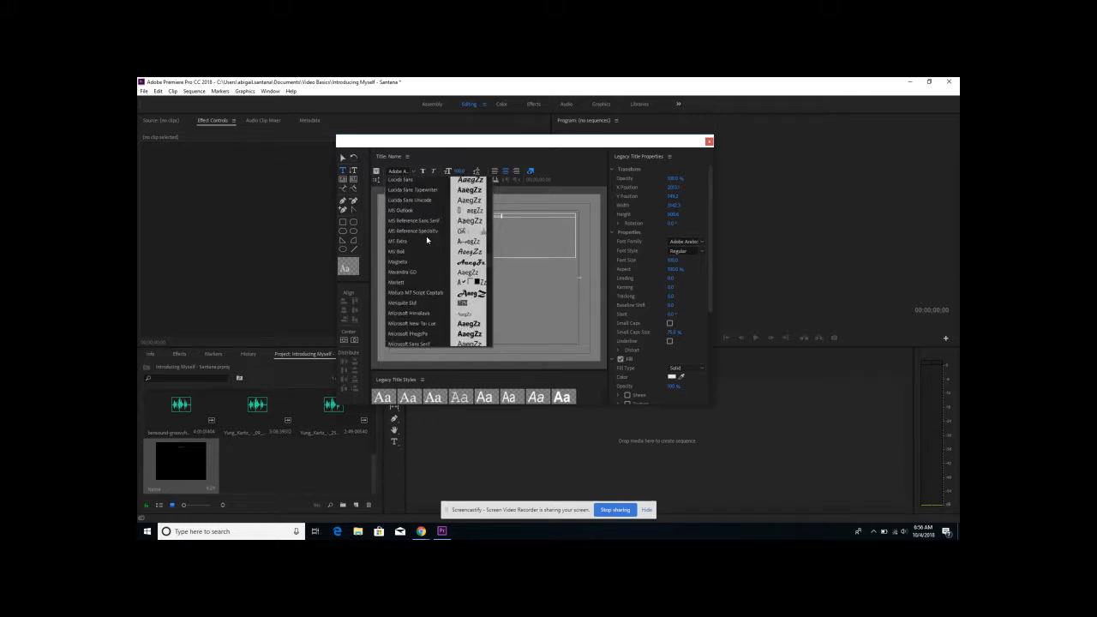
pyautogui.scroll(-6, 426, 236)
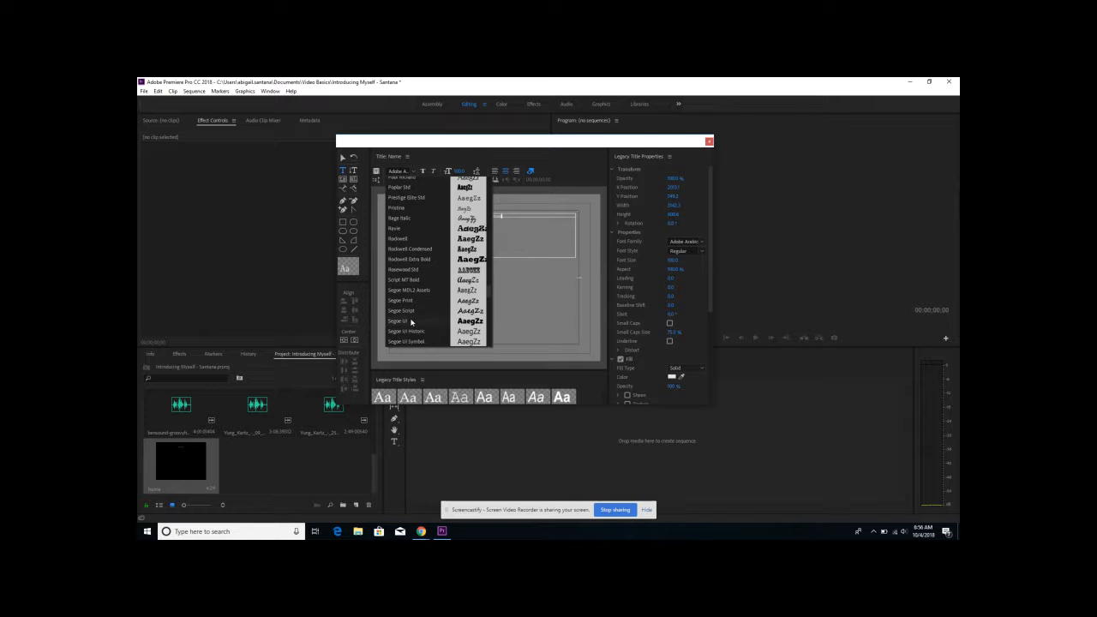
pyautogui.click(418, 321)
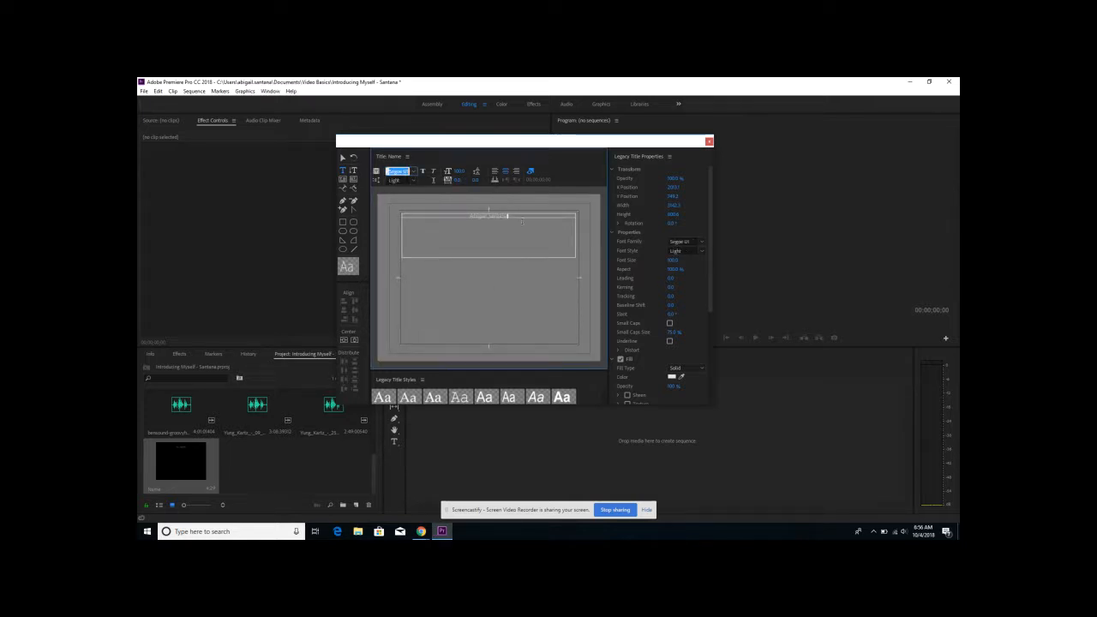
pyautogui.click(413, 181)
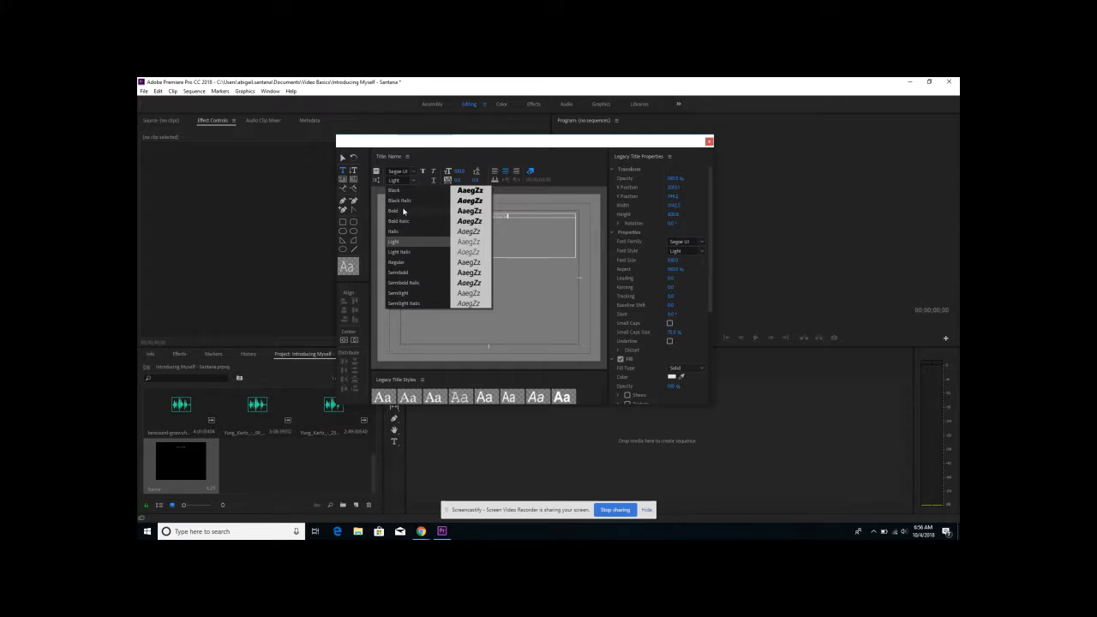
pyautogui.click(403, 211)
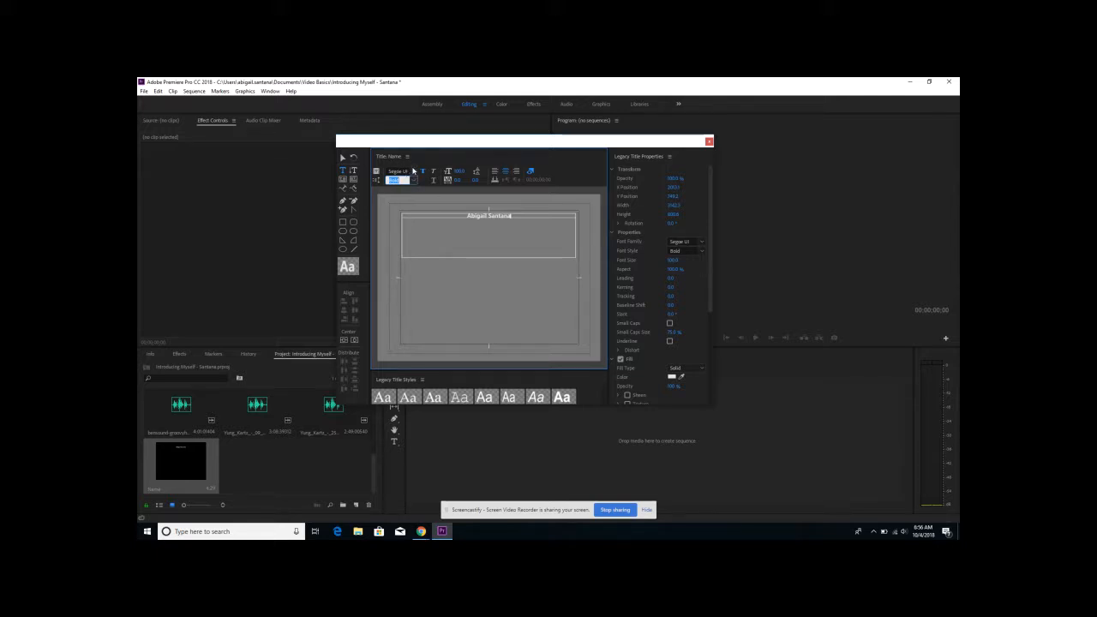
pyautogui.click(704, 242)
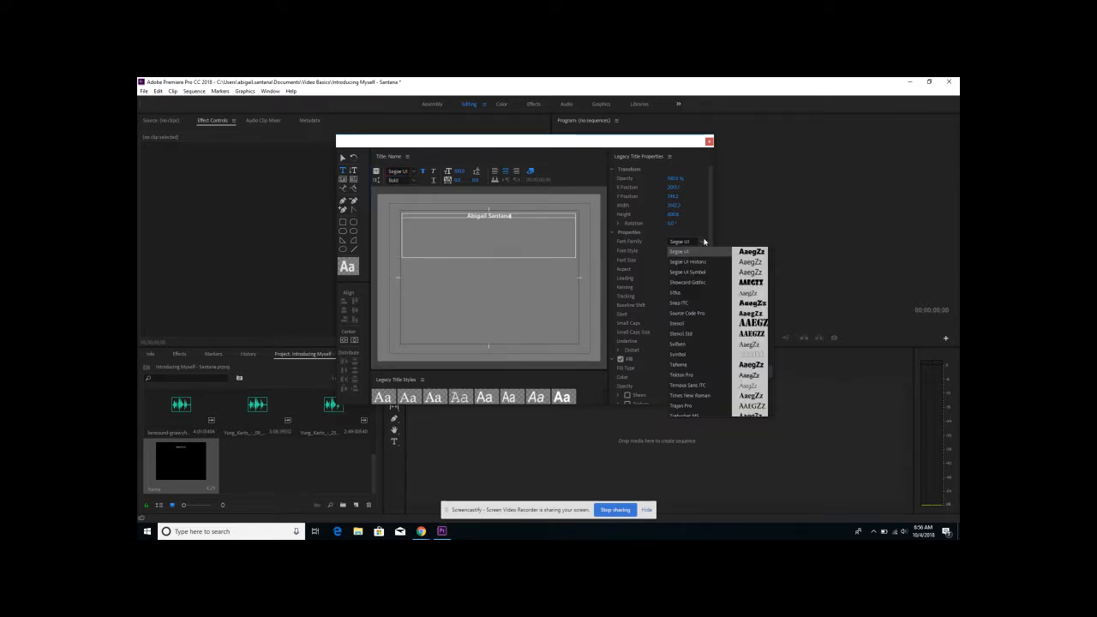
pyautogui.click(647, 254)
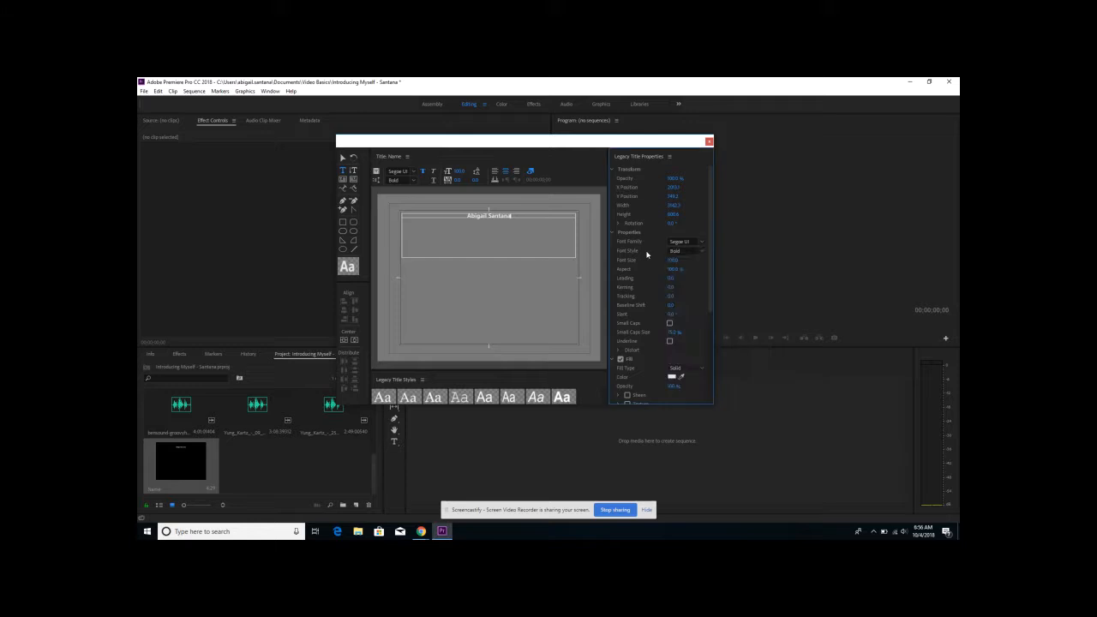
pyautogui.click(700, 252)
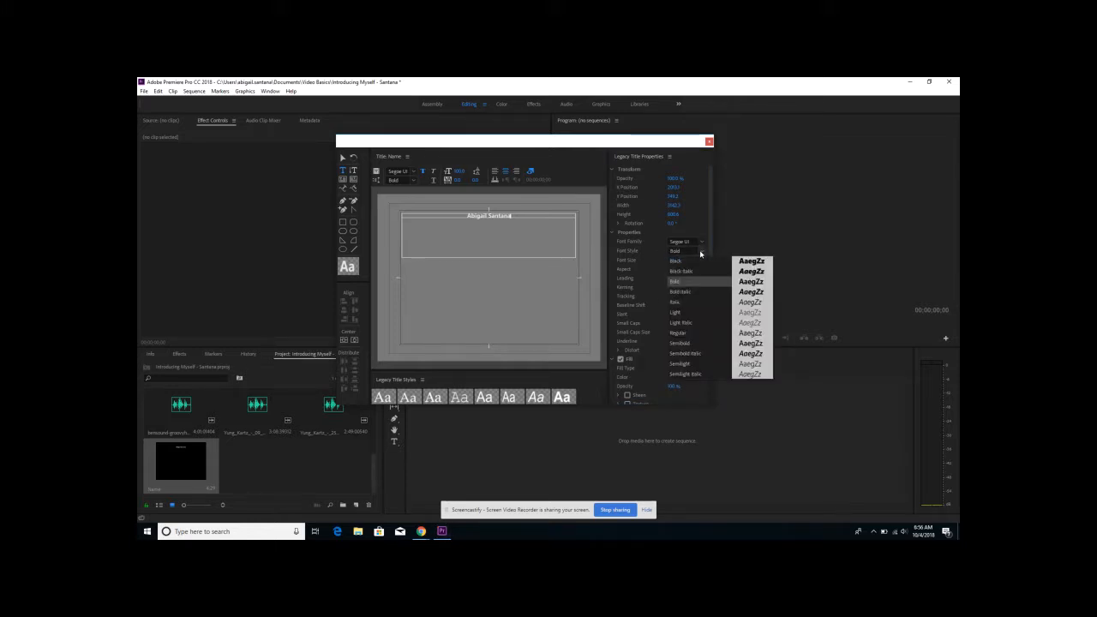
pyautogui.click(651, 256)
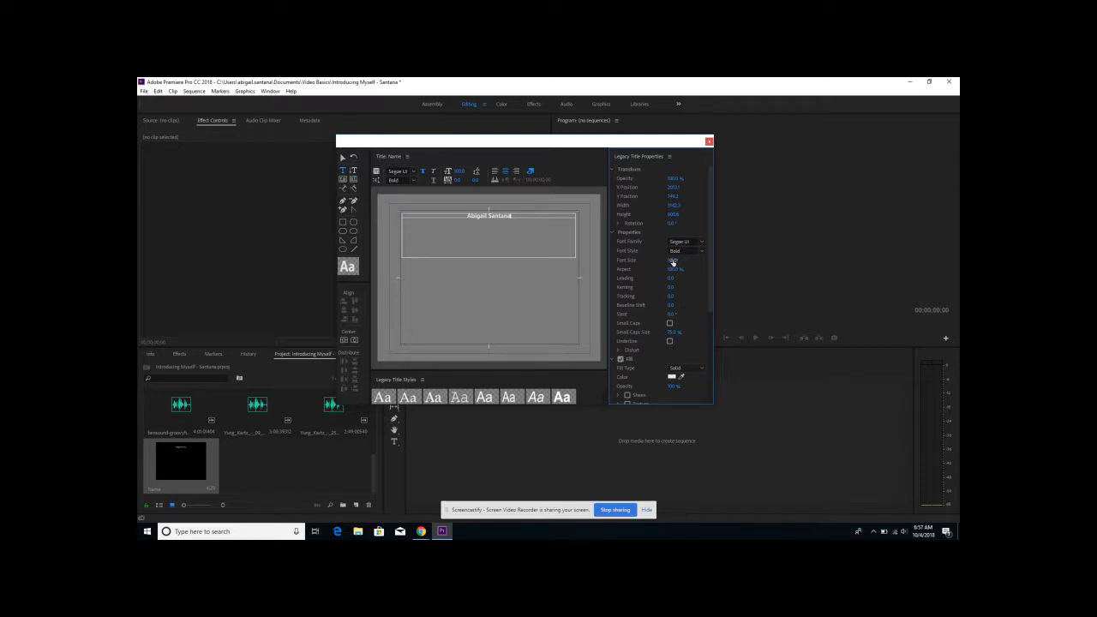
# - Enlarge the name text to a font size of about 392 so it spans the text box
pyautogui.moveTo(674, 263); pyautogui.dragTo(793, 250)
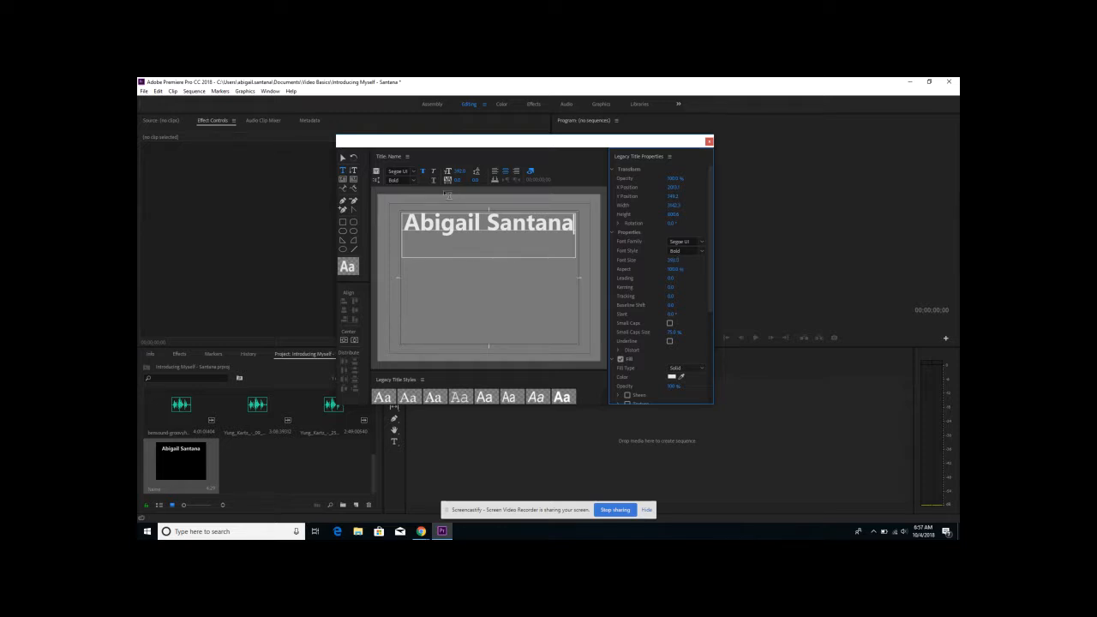
# - Try two light-blue legacy title styles and the heavy gold gradient style on the name text
pyautogui.click(605, 388)
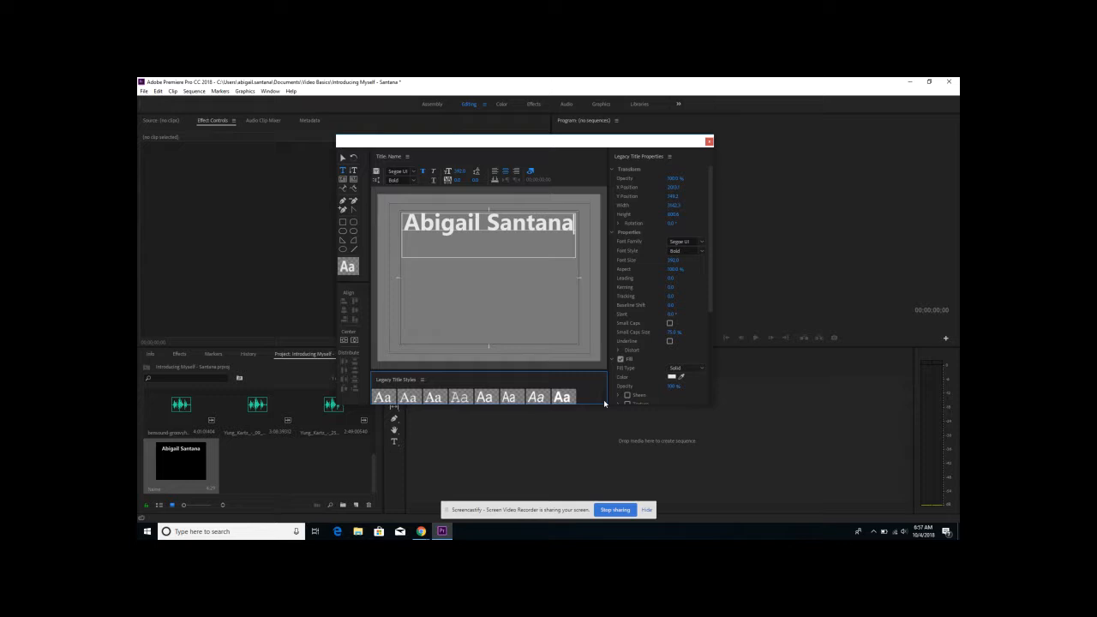
pyautogui.scroll(-5, 605, 392)
pyautogui.scroll(-5, 605, 393)
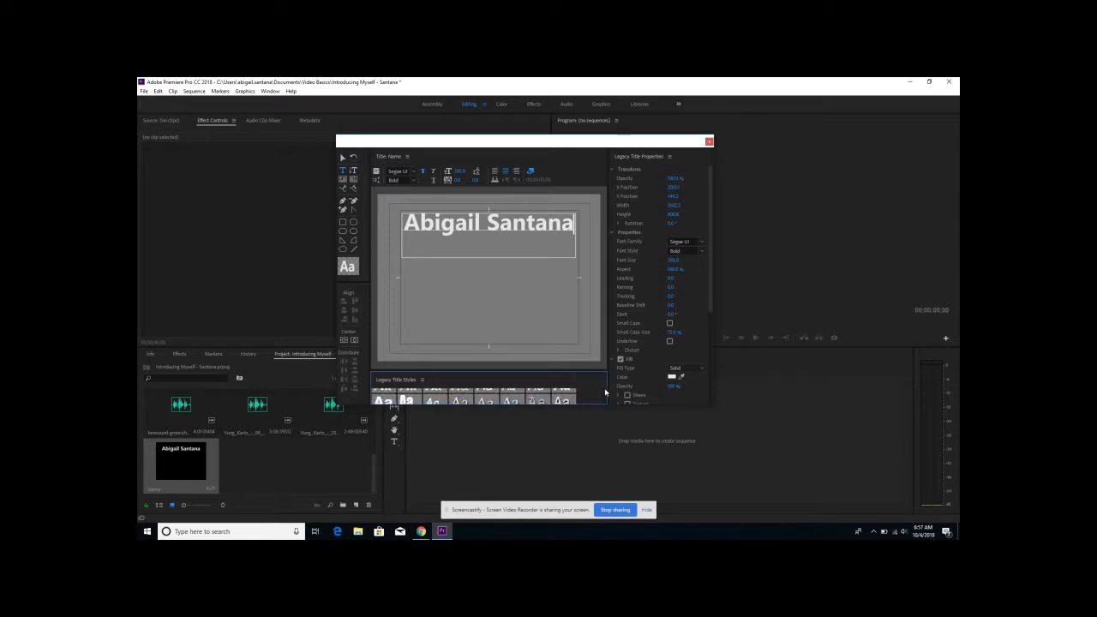
pyautogui.scroll(-8, 606, 392)
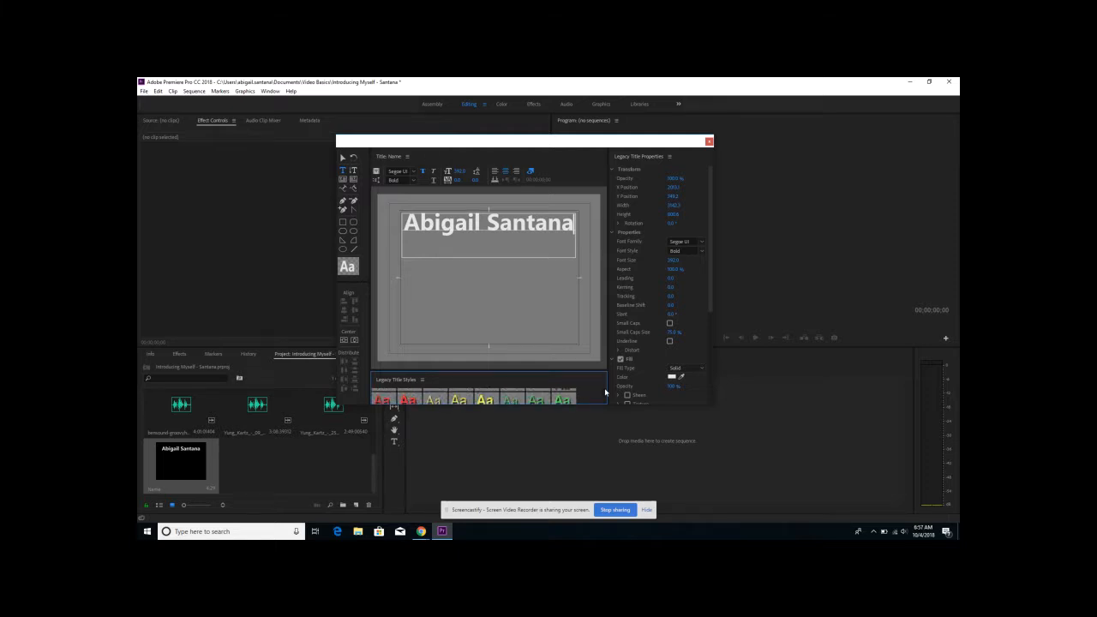
pyautogui.scroll(-8, 605, 393)
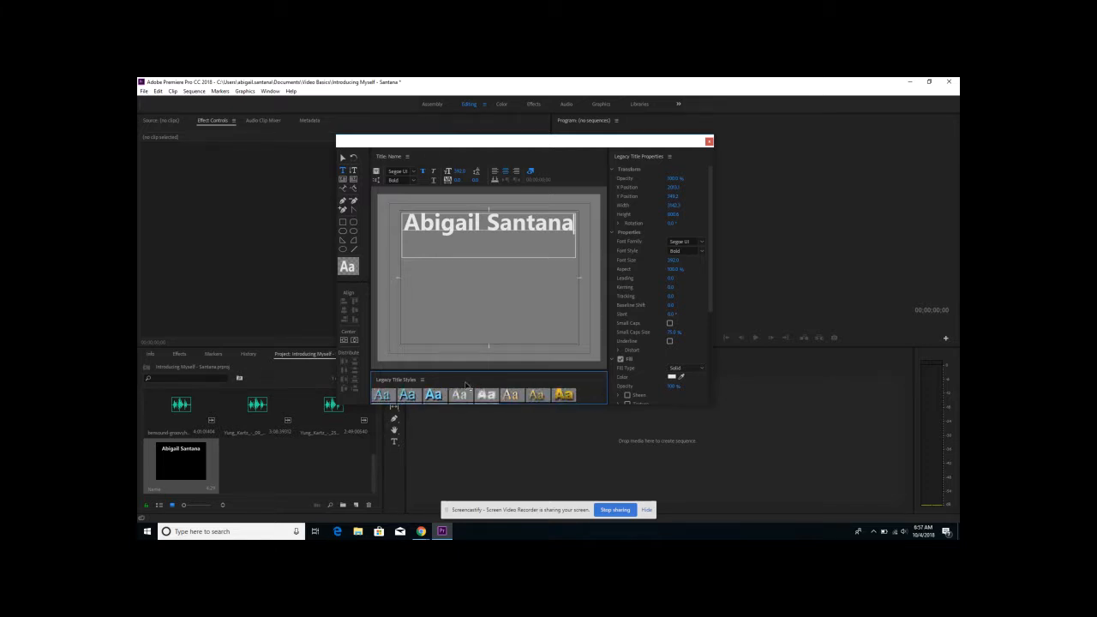
pyautogui.click(432, 396)
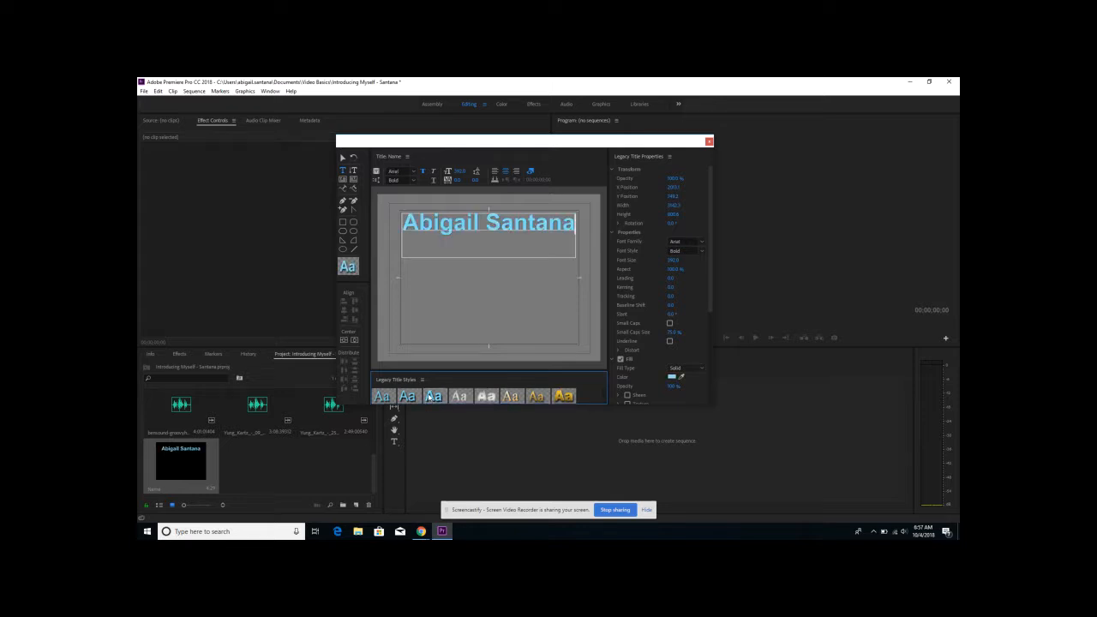
pyautogui.click(409, 396)
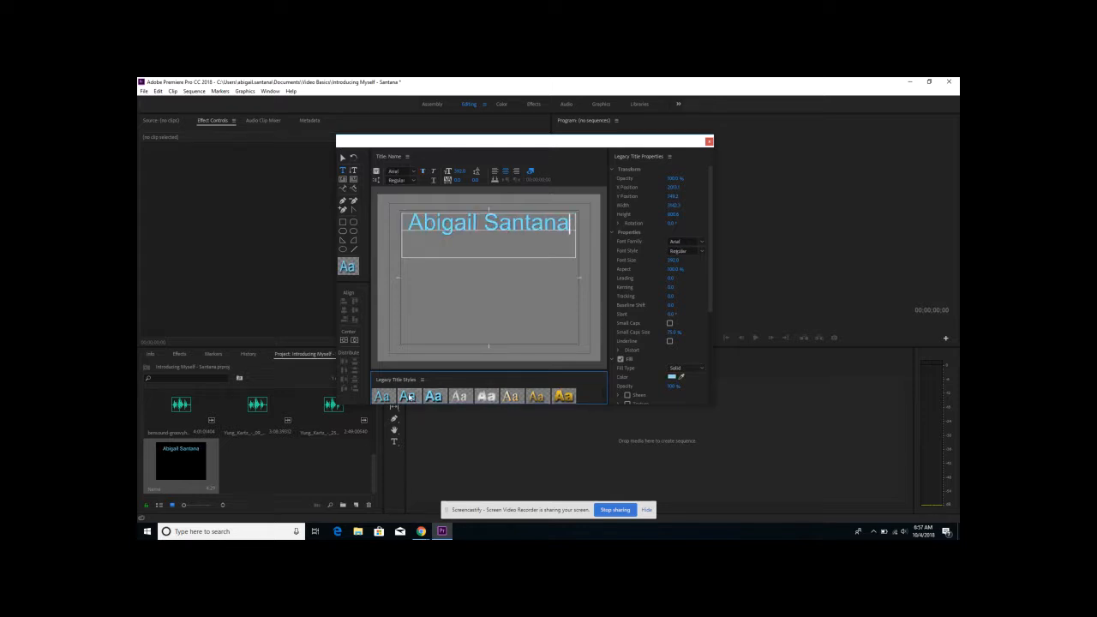
pyautogui.click(564, 396)
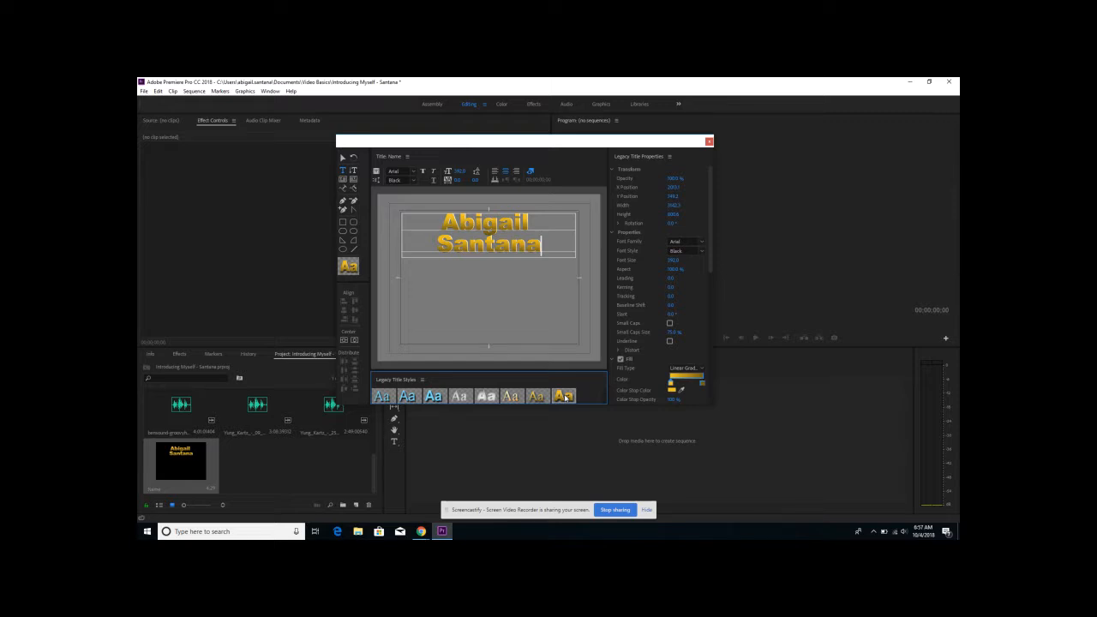
# - Undo the three title style changes on the name text
pyautogui.hotkey('ctrl', 'z')
pyautogui.hotkey('ctrl', 'z')
pyautogui.hotkey('ctrl', 'z')
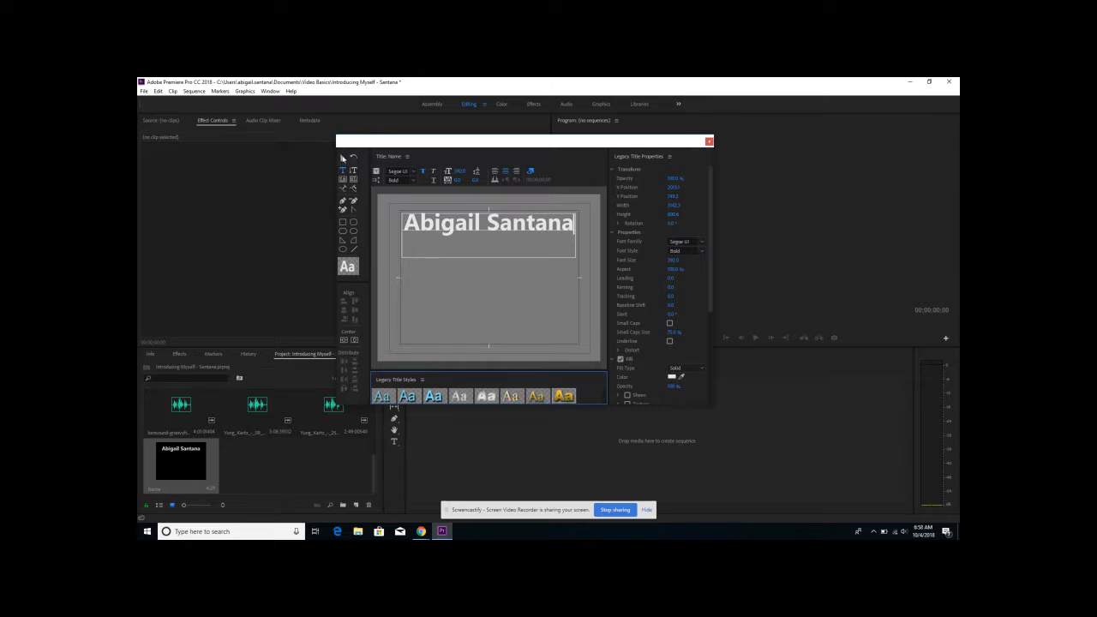
# - Move the name text box straight down to the middle of the title frame
pyautogui.click(342, 159)
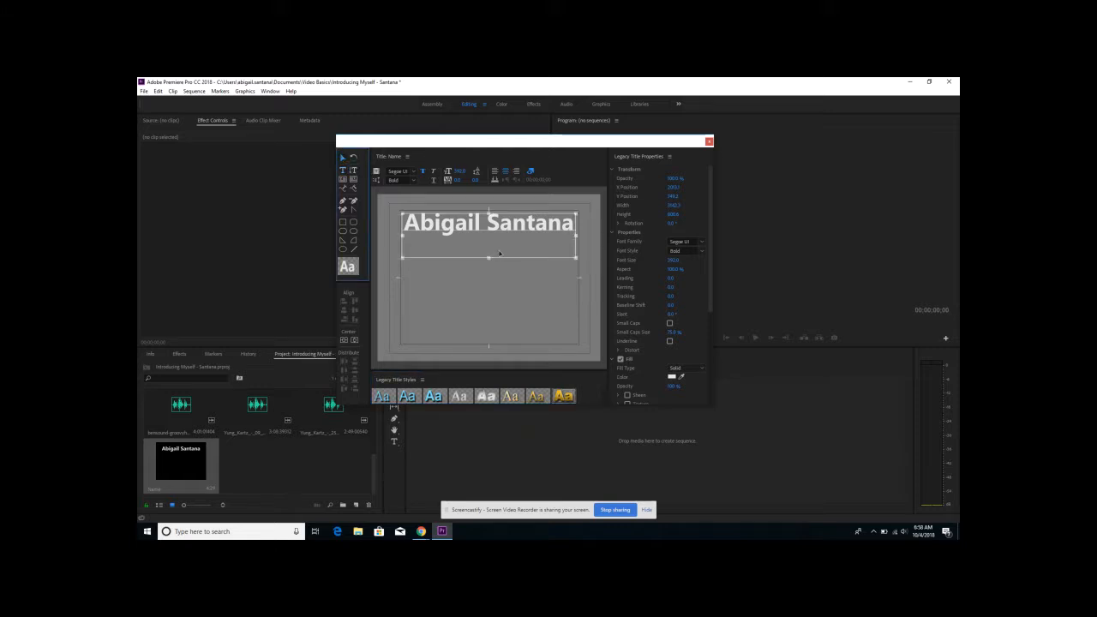
pyautogui.moveTo(497, 225); pyautogui.dragTo(497, 281)
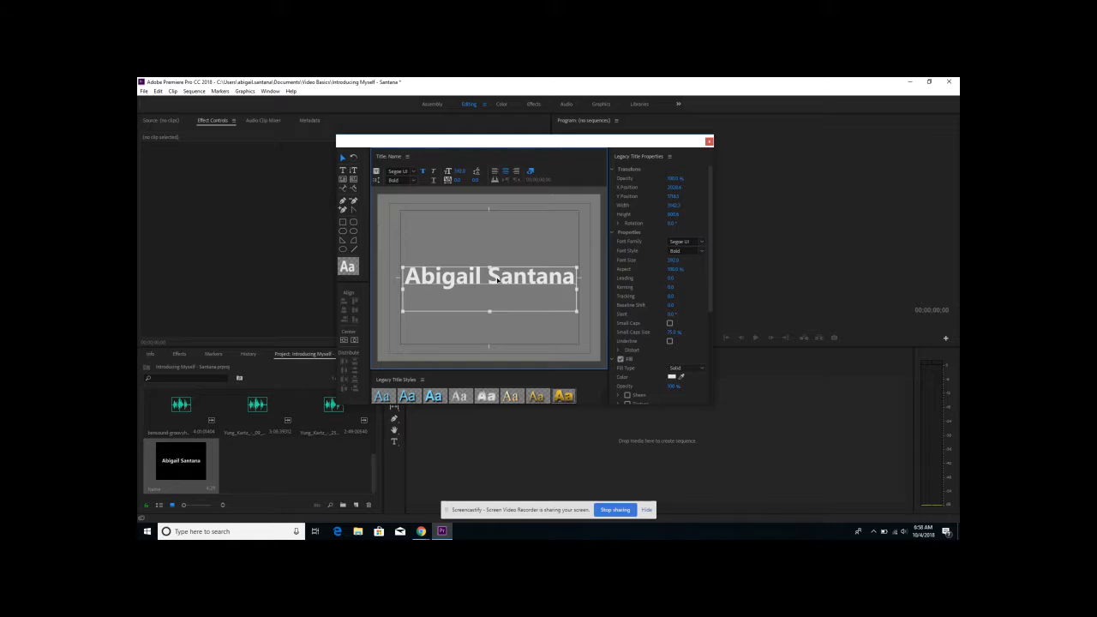
# - Close the title editor and place the name title from the project bin in the empty timeline as a new sequence
pyautogui.click(708, 142)
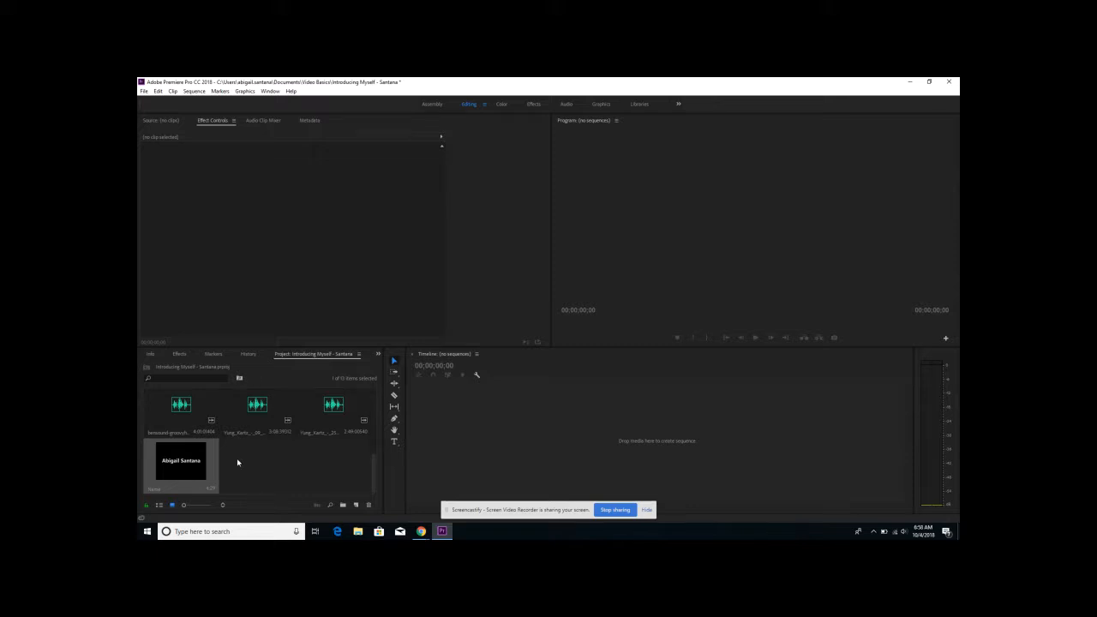
pyautogui.click(189, 459)
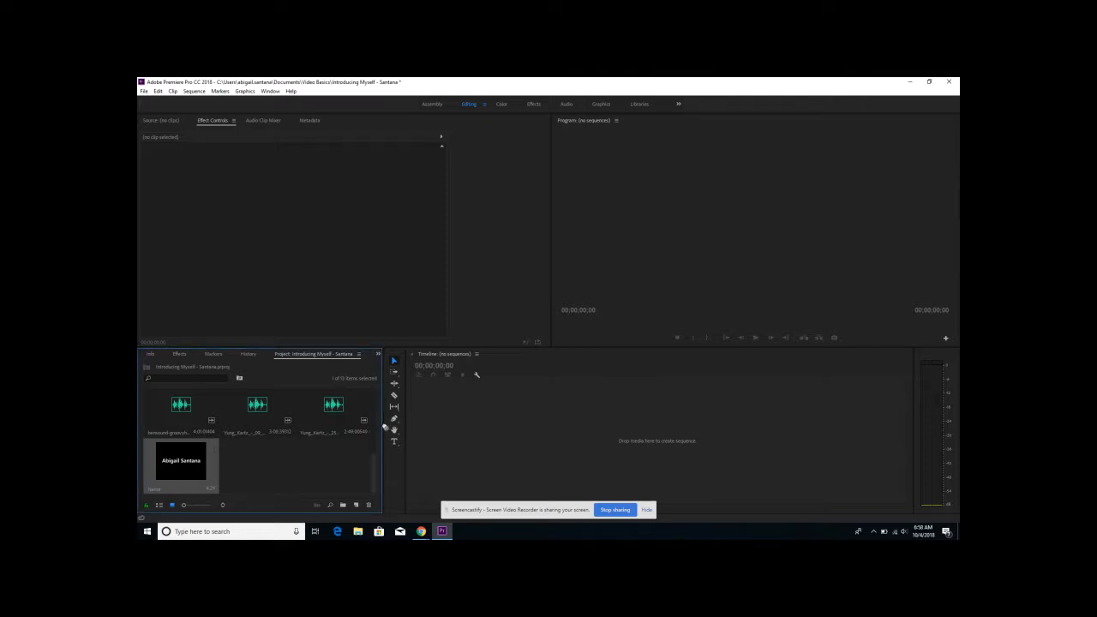
pyautogui.moveTo(442, 420); pyautogui.dragTo(473, 422)
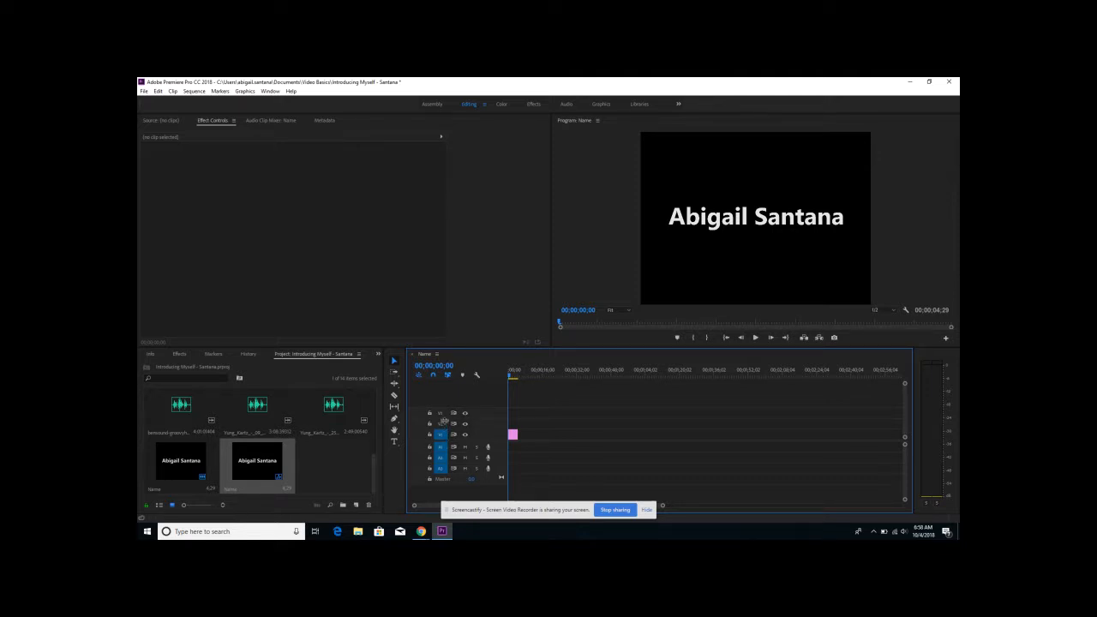
# - Try the title clip on track V3 with the video of the person outdoors beneath it on V1, and undo the video placement
pyautogui.click(512, 438)
pyautogui.moveTo(513, 438); pyautogui.dragTo(512, 421)
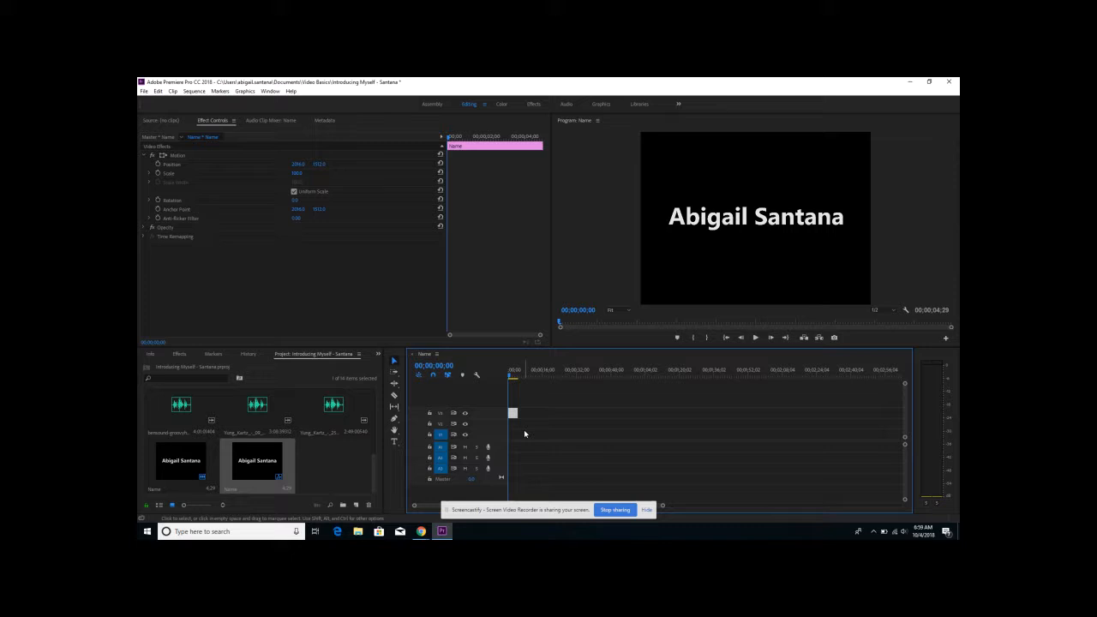
pyautogui.scroll(3, 318, 460)
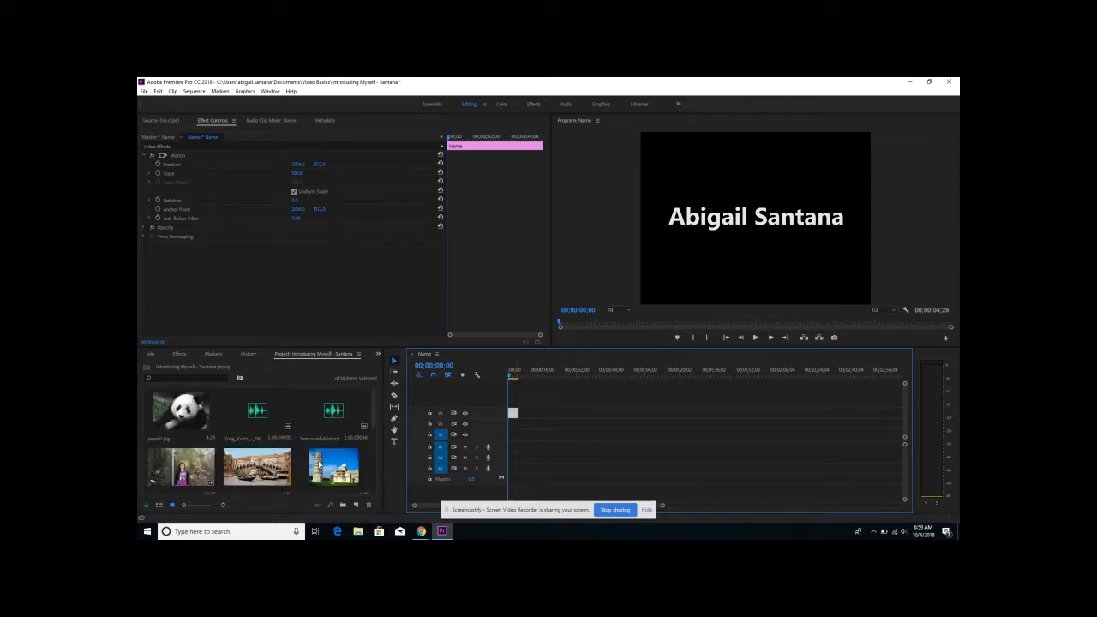
pyautogui.moveTo(182, 467); pyautogui.dragTo(512, 440)
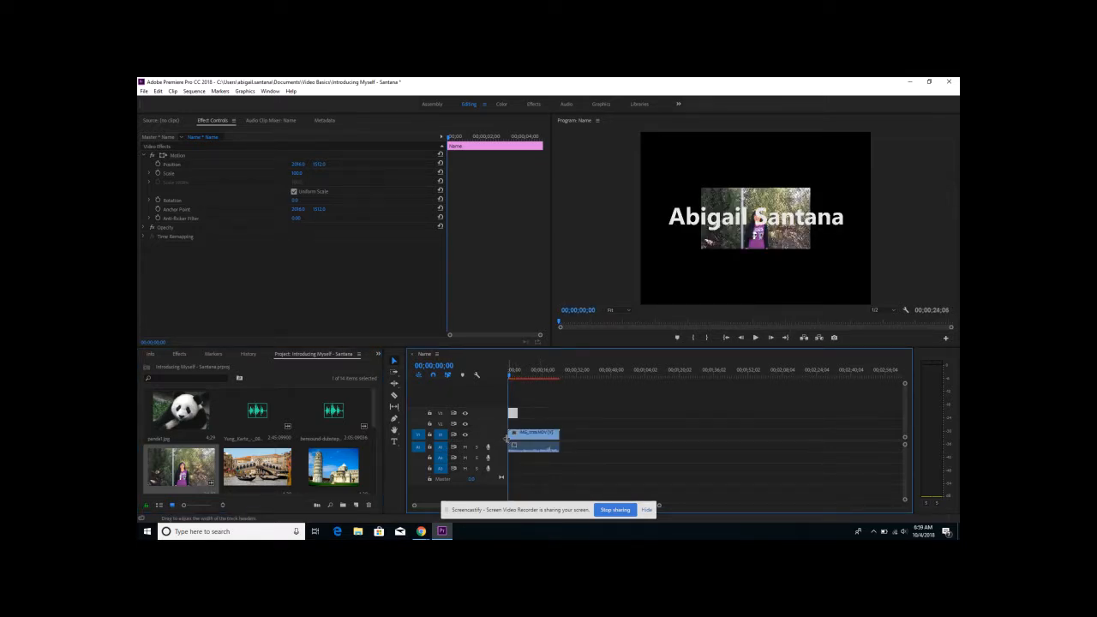
pyautogui.hotkey('ctrl', 'z')
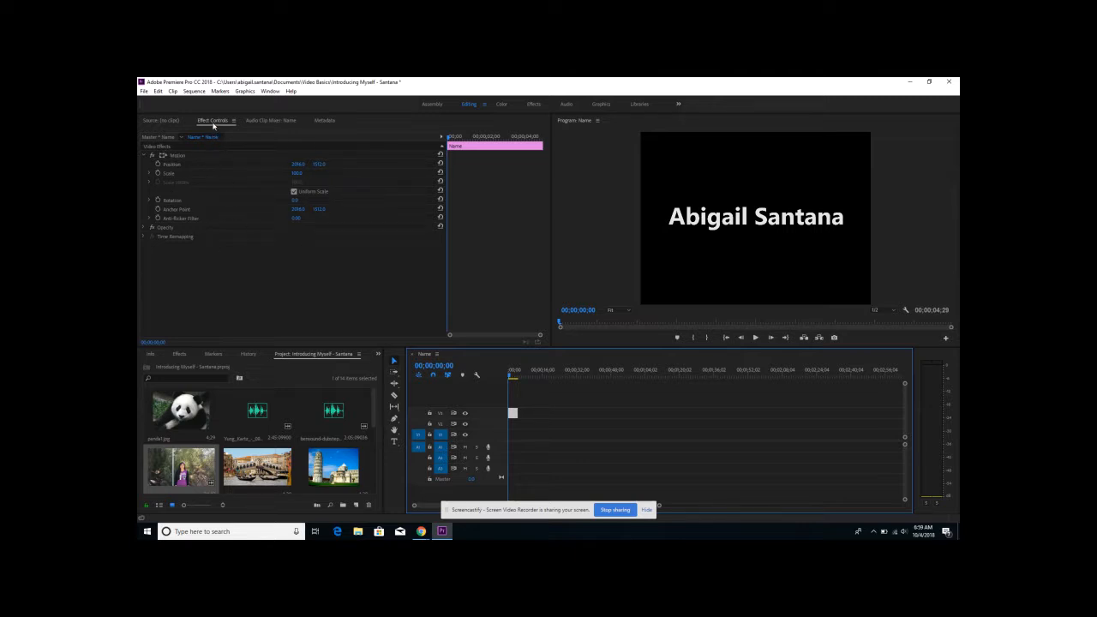
# - Try changing the title clip's horizontal and vertical Position and its Scale in the Motion effect, and undo the changes
pyautogui.click(213, 121)
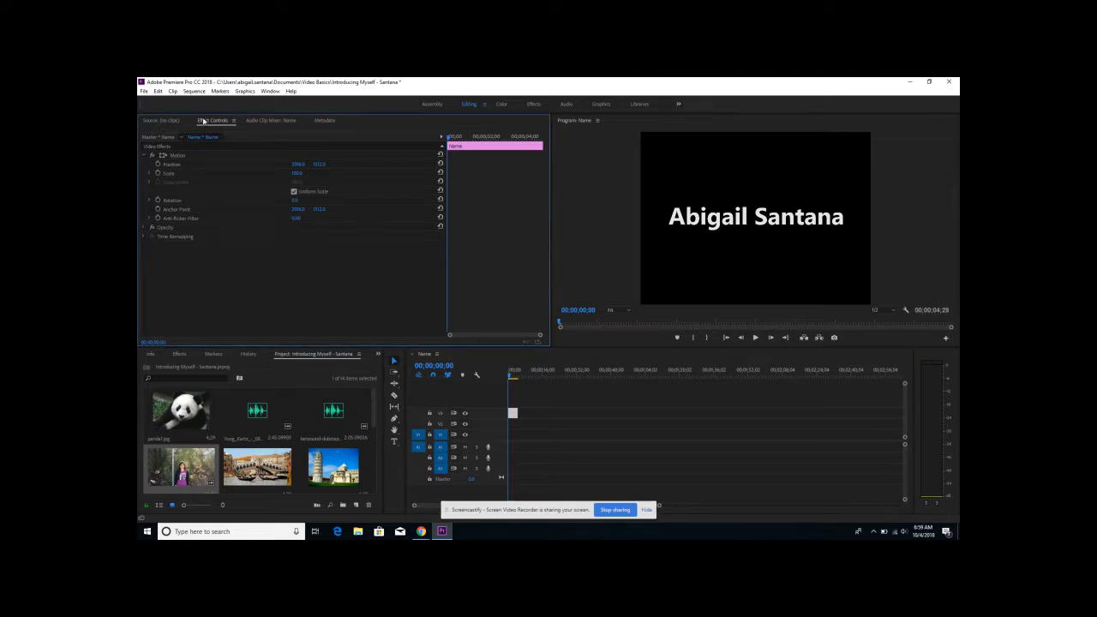
pyautogui.click(145, 156)
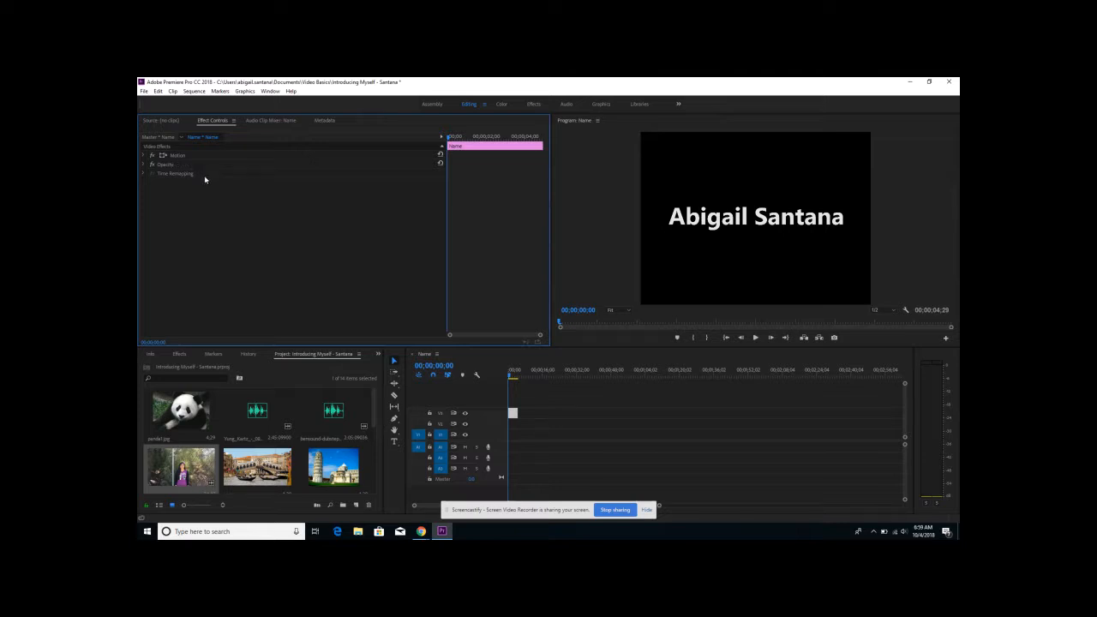
pyautogui.click(144, 156)
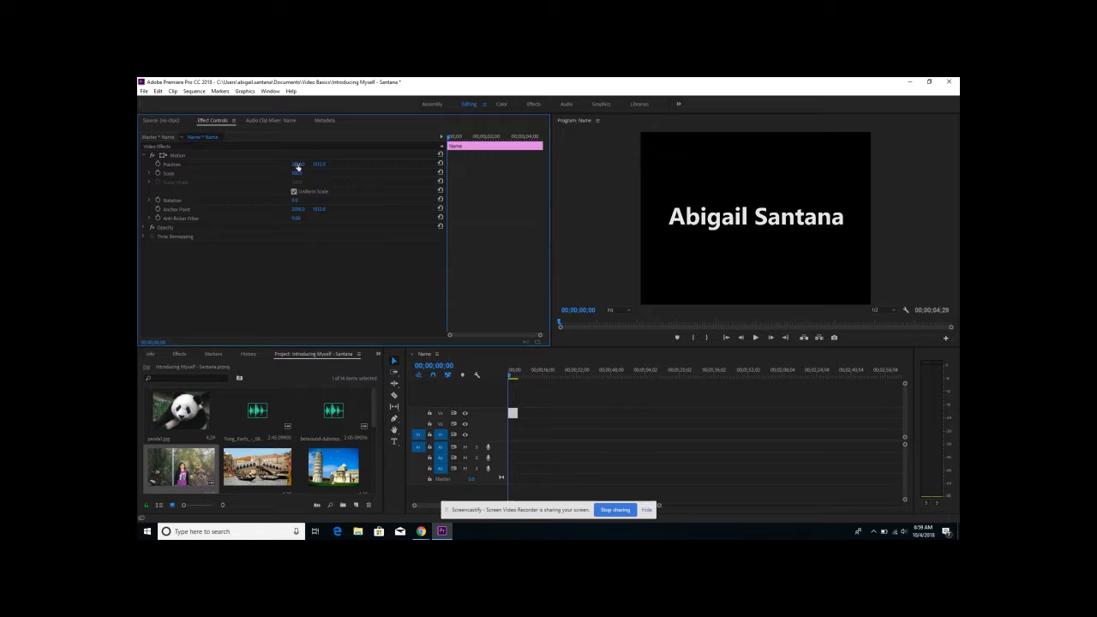
pyautogui.moveTo(298, 166); pyautogui.dragTo(202, 128)
pyautogui.moveTo(300, 164); pyautogui.dragTo(403, 164)
pyautogui.moveTo(319, 167); pyautogui.dragTo(374, 148)
pyautogui.hotkey('ctrl', 'z')
pyautogui.moveTo(298, 175)
pyautogui.mouseDown()
pyautogui.moveTo(226, 174)
pyautogui.moveTo(293, 166)
pyautogui.moveTo(380, 196)
pyautogui.moveTo(485, 203)
pyautogui.moveTo(697, 255)
pyautogui.moveTo(302, 174)
pyautogui.mouseUp()
pyautogui.hotkey('ctrl', 'z')
# - Expand the title clip's Scale and Rotation settings, try rotating the title with the dial, and undo the rotation
pyautogui.click(150, 175)
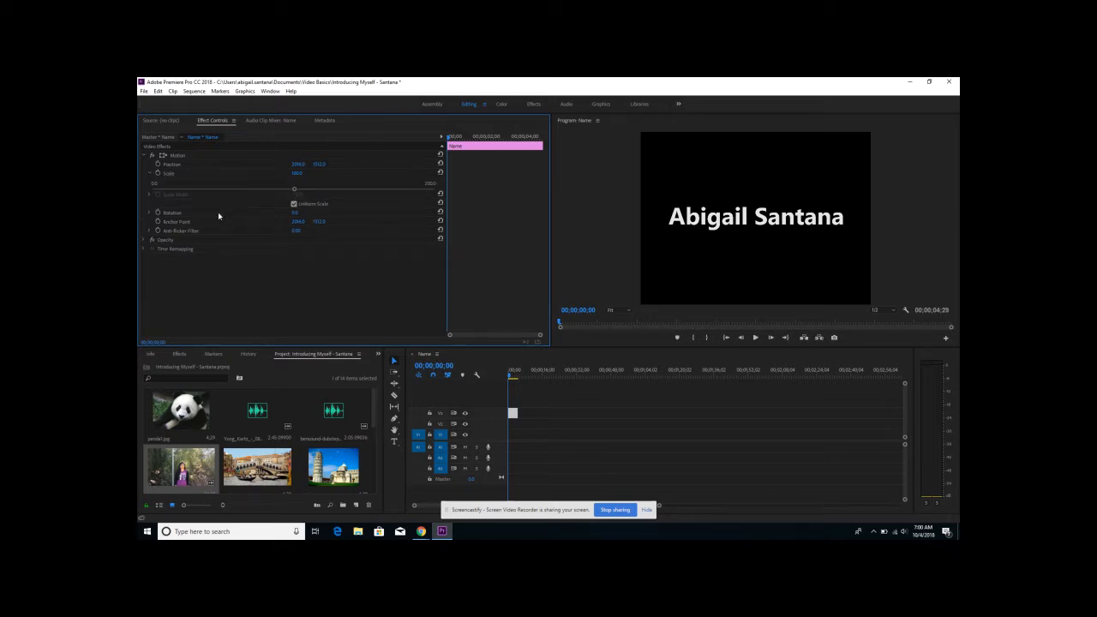
pyautogui.click(150, 213)
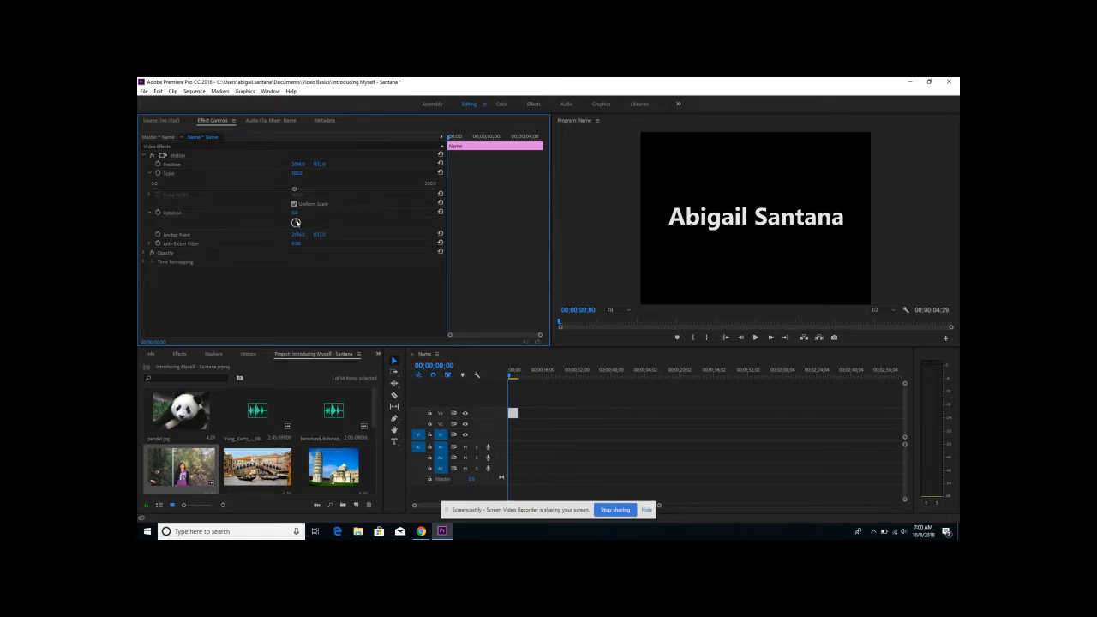
pyautogui.moveTo(296, 223)
pyautogui.mouseDown()
pyautogui.moveTo(309, 225)
pyautogui.moveTo(298, 233)
pyautogui.moveTo(295, 224)
pyautogui.mouseUp()
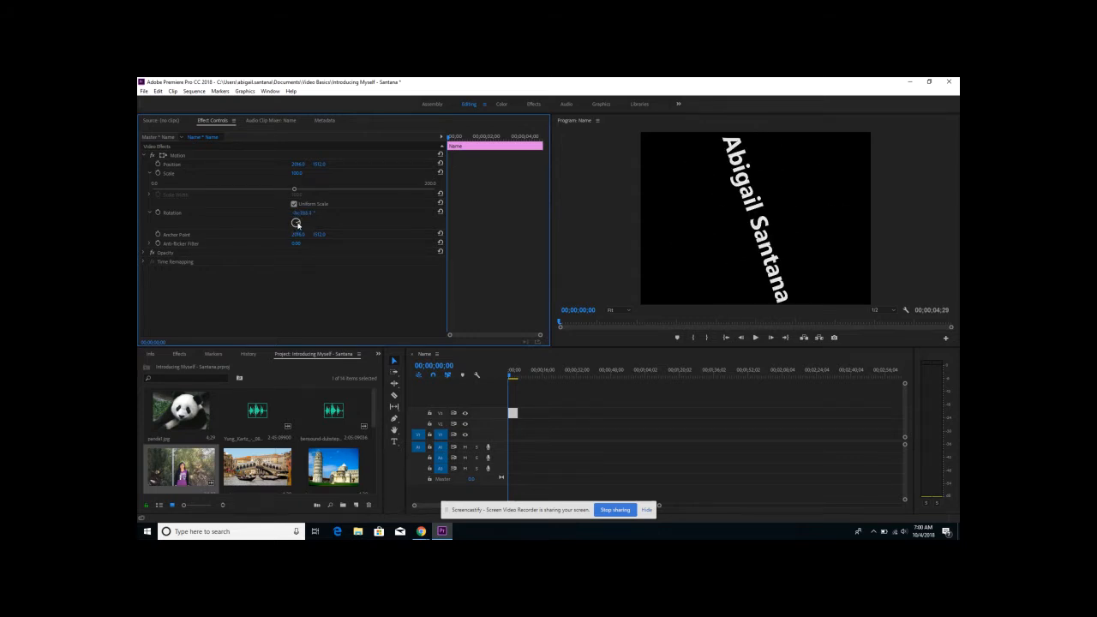
pyautogui.hotkey('ctrl', 'z')
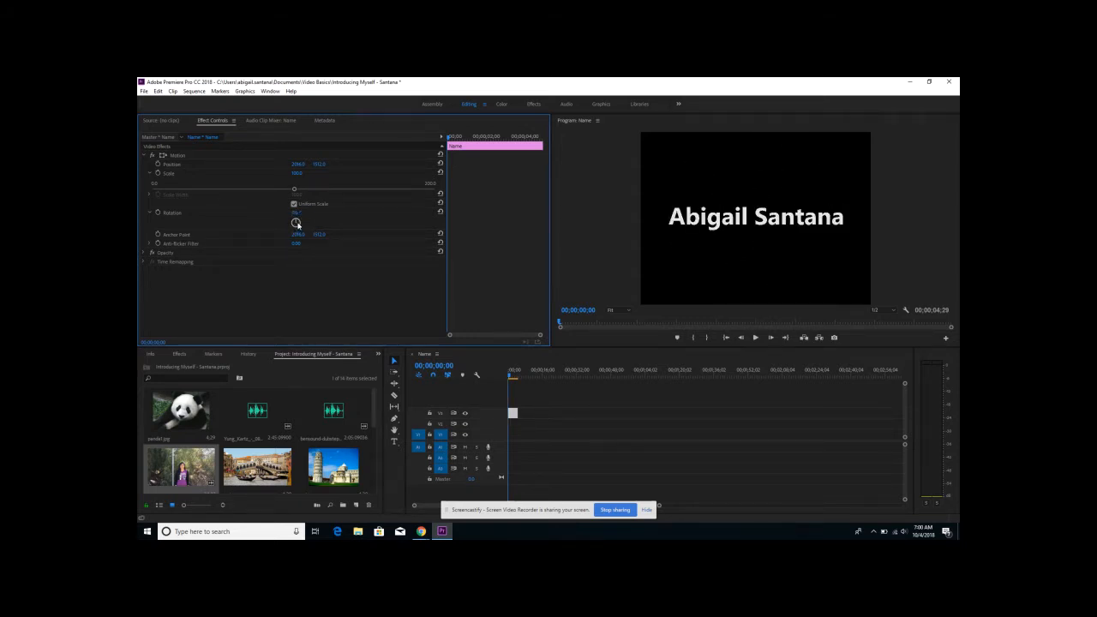
pyautogui.click(150, 213)
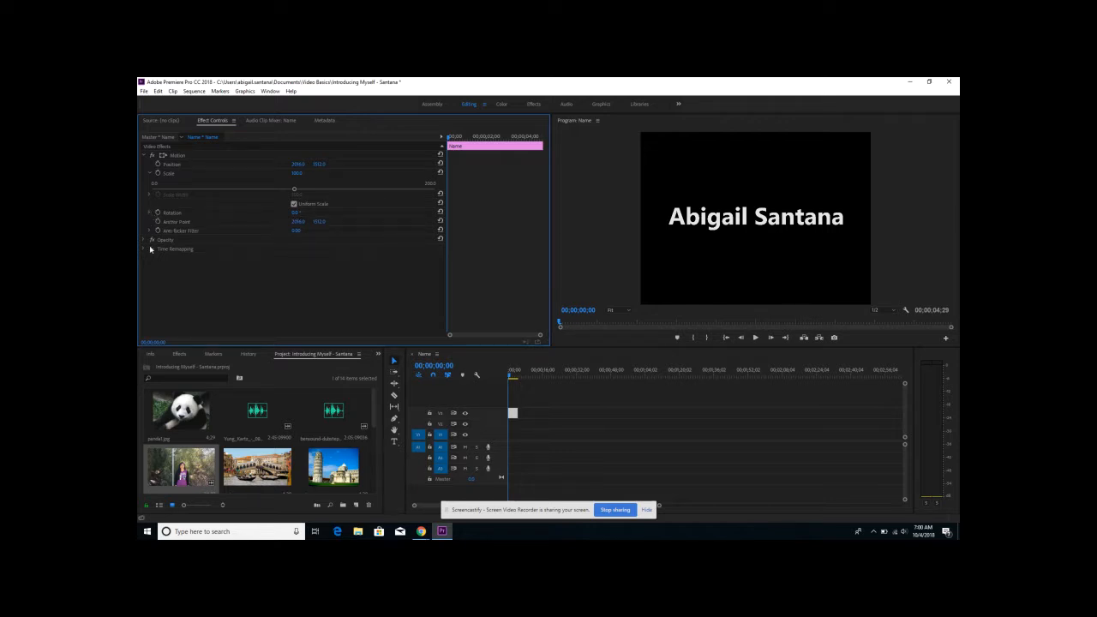
# - Try adjusting the title clip's Opacity, and undo the changes back to the clip's original placement on track V1
pyautogui.click(145, 240)
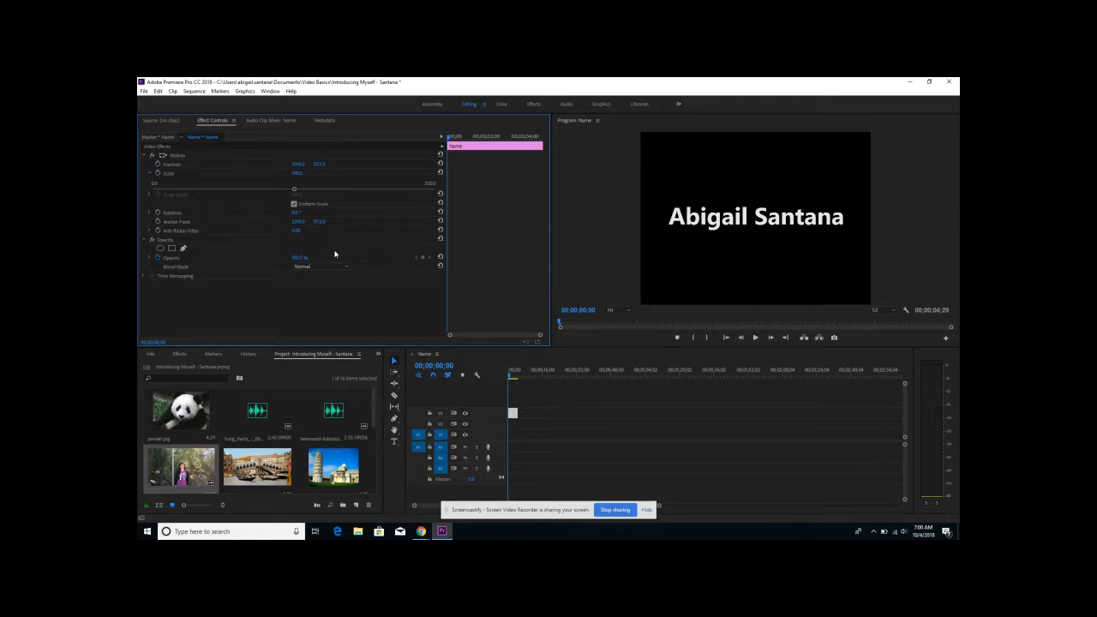
pyautogui.click(151, 258)
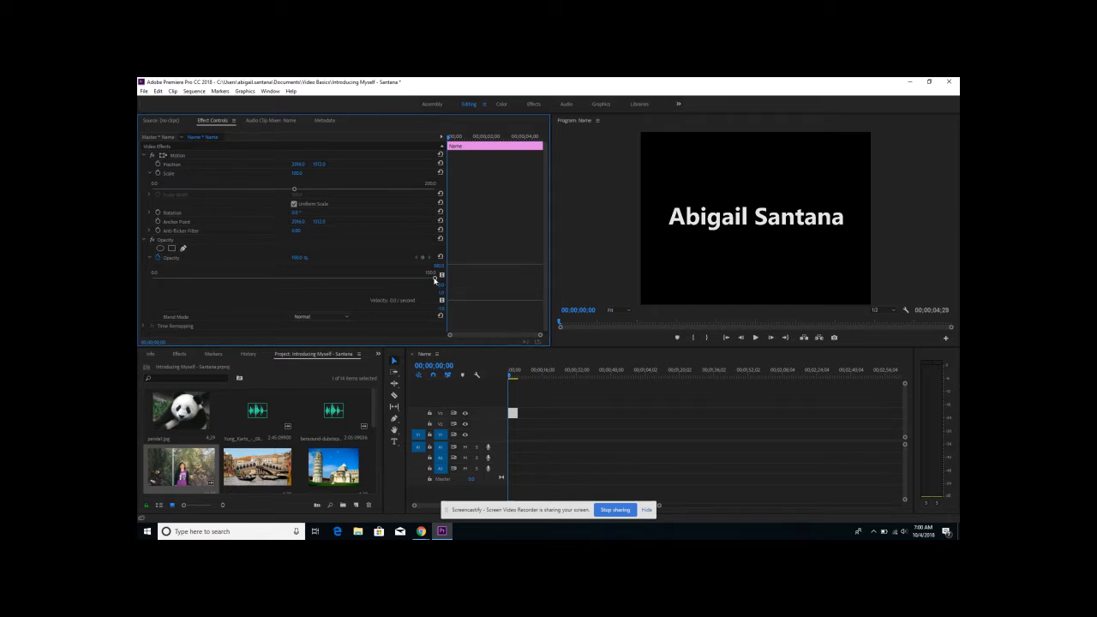
pyautogui.moveTo(434, 279); pyautogui.dragTo(527, 282)
pyautogui.hotkey('ctrl', 'z')
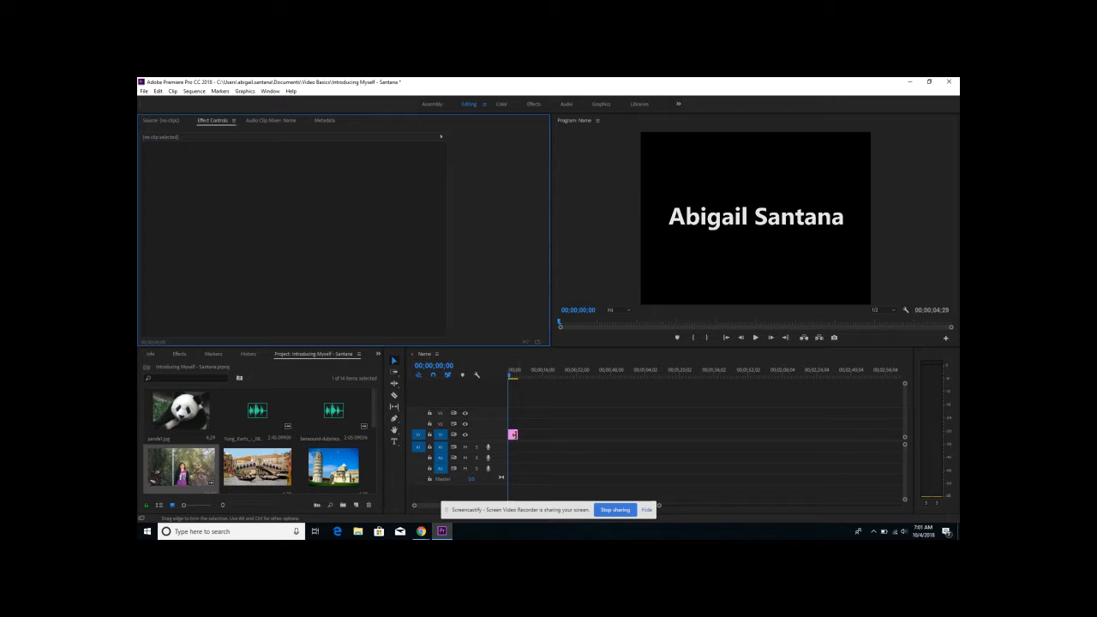
# - Reselect the title clip on track V1 and collapse its Opacity and Scale settings
pyautogui.click(514, 435)
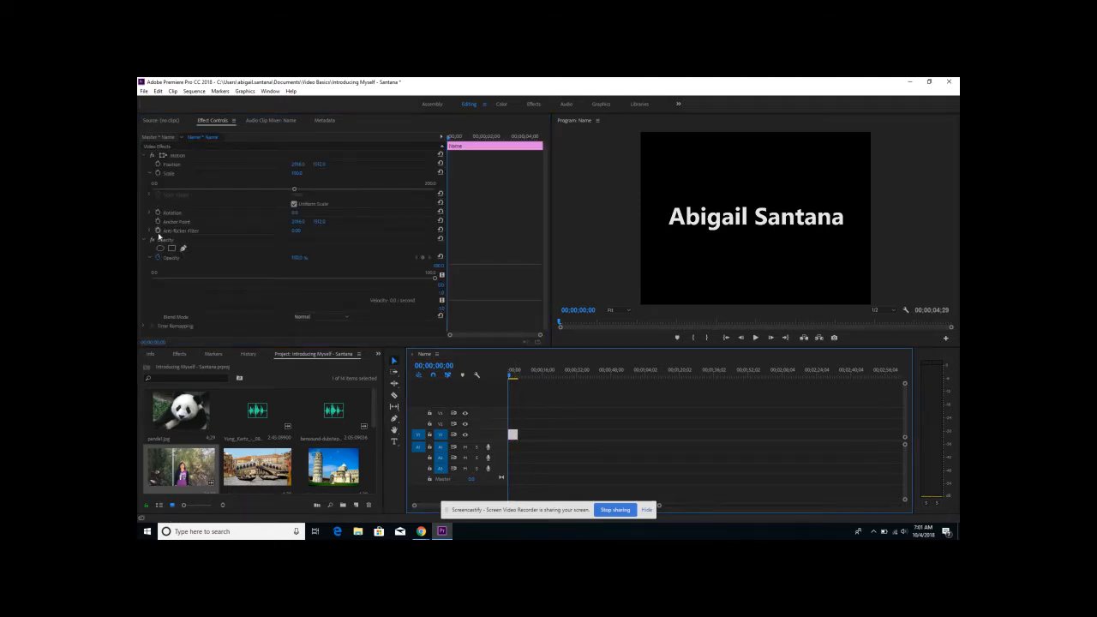
pyautogui.click(145, 241)
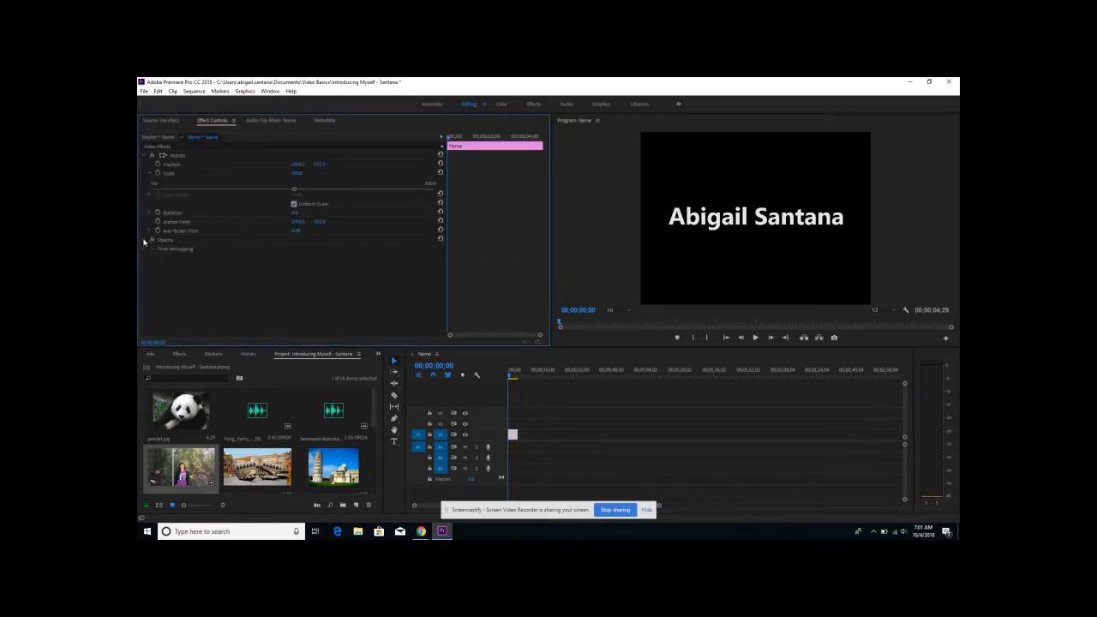
pyautogui.click(151, 174)
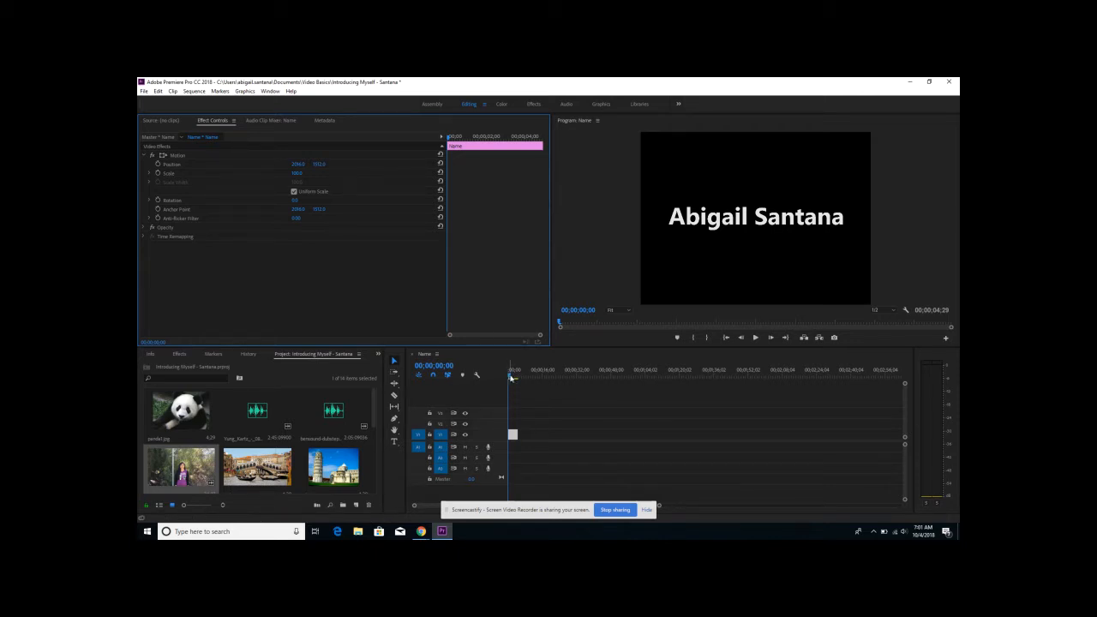
# - Move the playhead to 00;00;04;00 and turn on Position keyframing for the title clip to set a keyframe there
pyautogui.moveTo(511, 377); pyautogui.dragTo(521, 378)
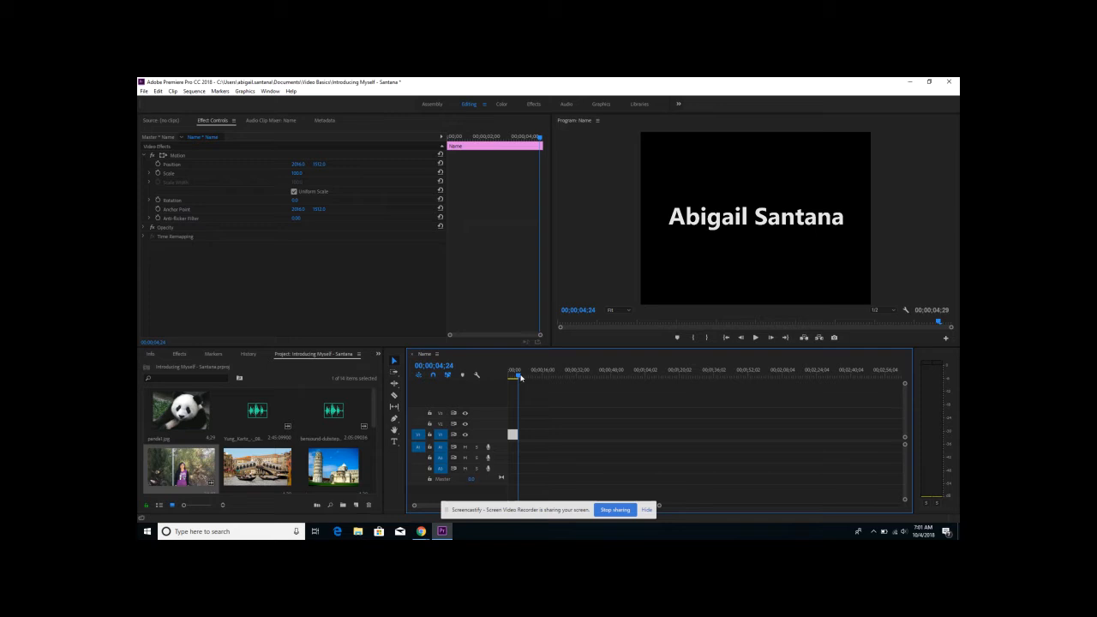
pyautogui.moveTo(521, 378); pyautogui.dragTo(517, 378)
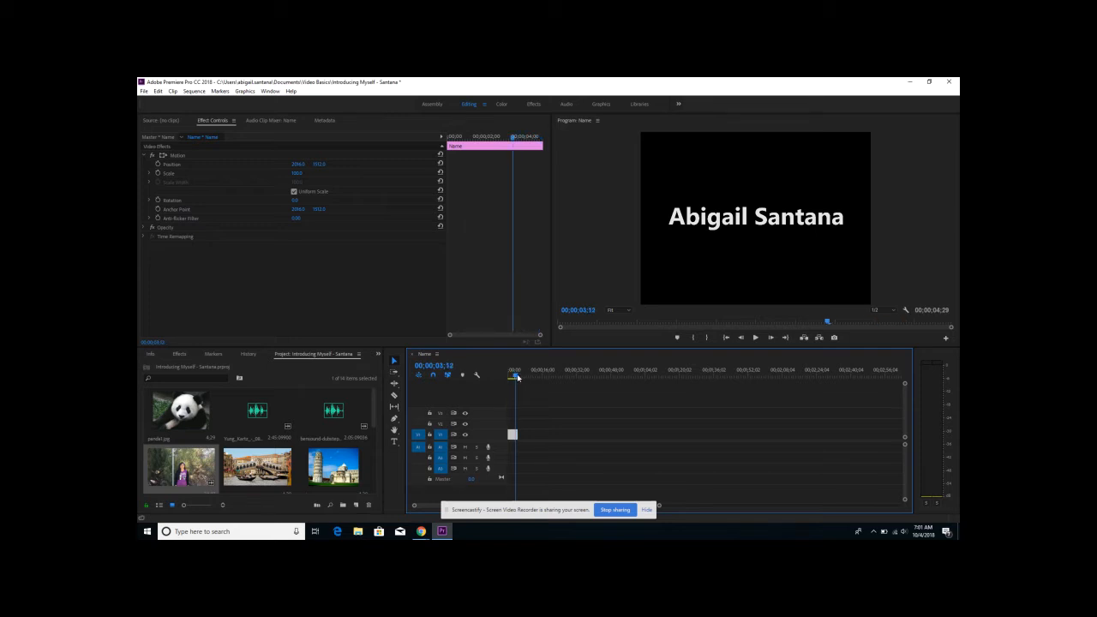
pyautogui.moveTo(518, 378); pyautogui.dragTo(518, 378)
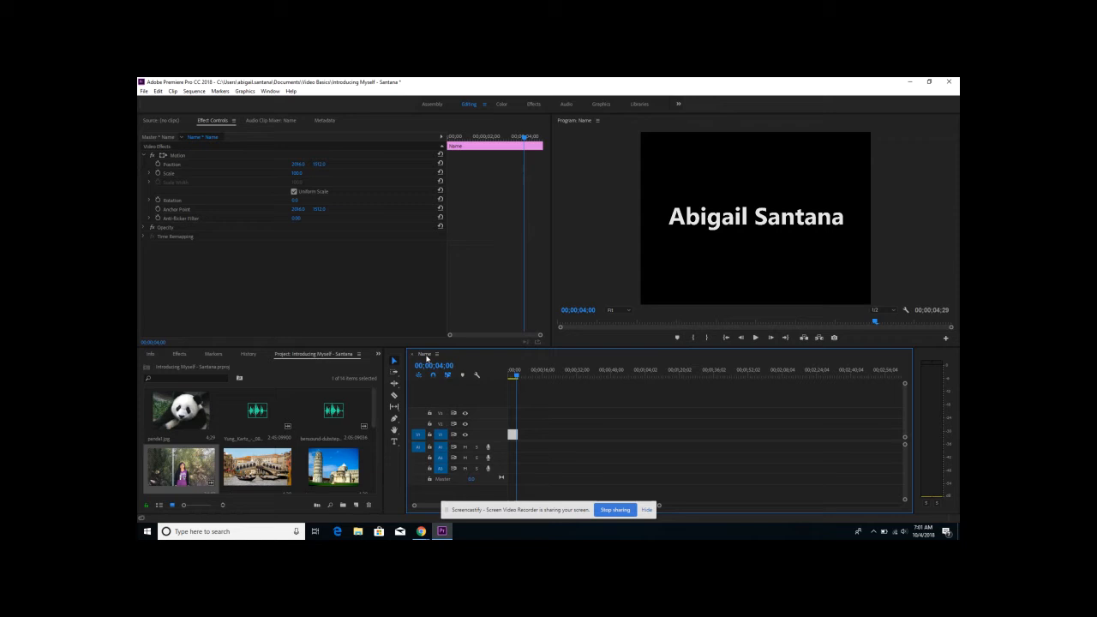
pyautogui.click(434, 365)
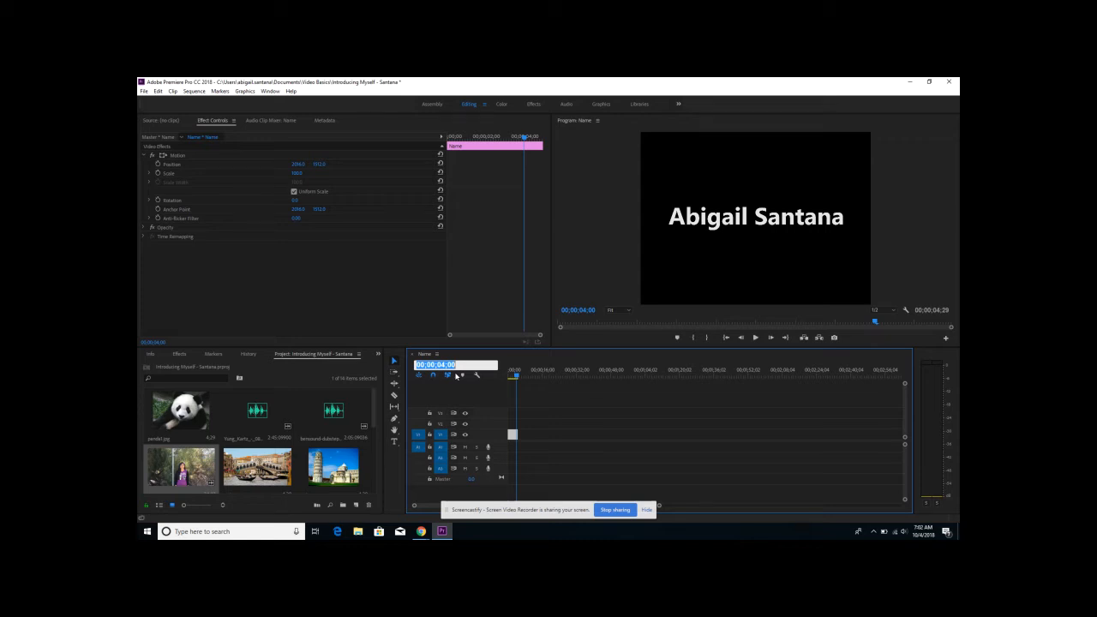
pyautogui.click(157, 164)
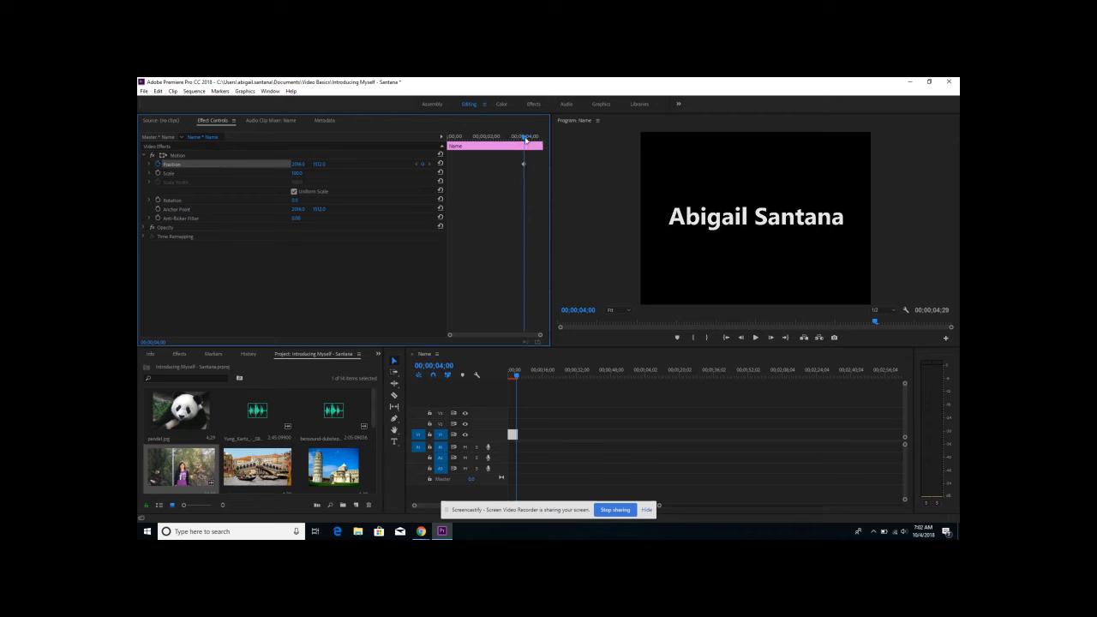
# - Move the playhead to 00;00;02;00 and add a Position keyframe with the title shifted horizontally out of the frame to the right
pyautogui.moveTo(526, 140); pyautogui.dragTo(486, 148)
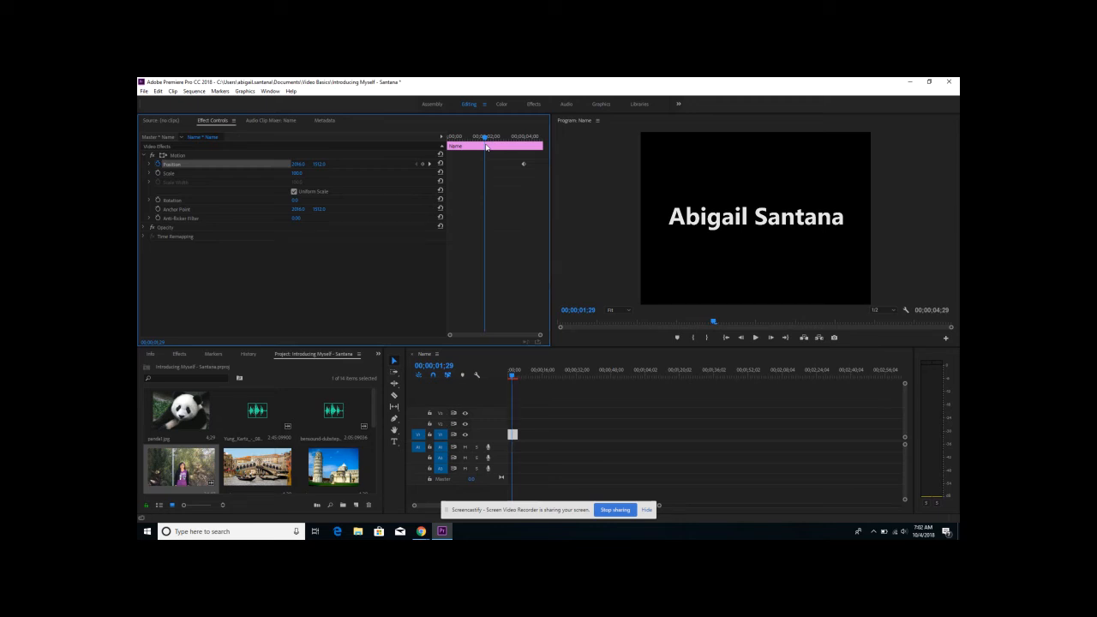
pyautogui.press('Right')
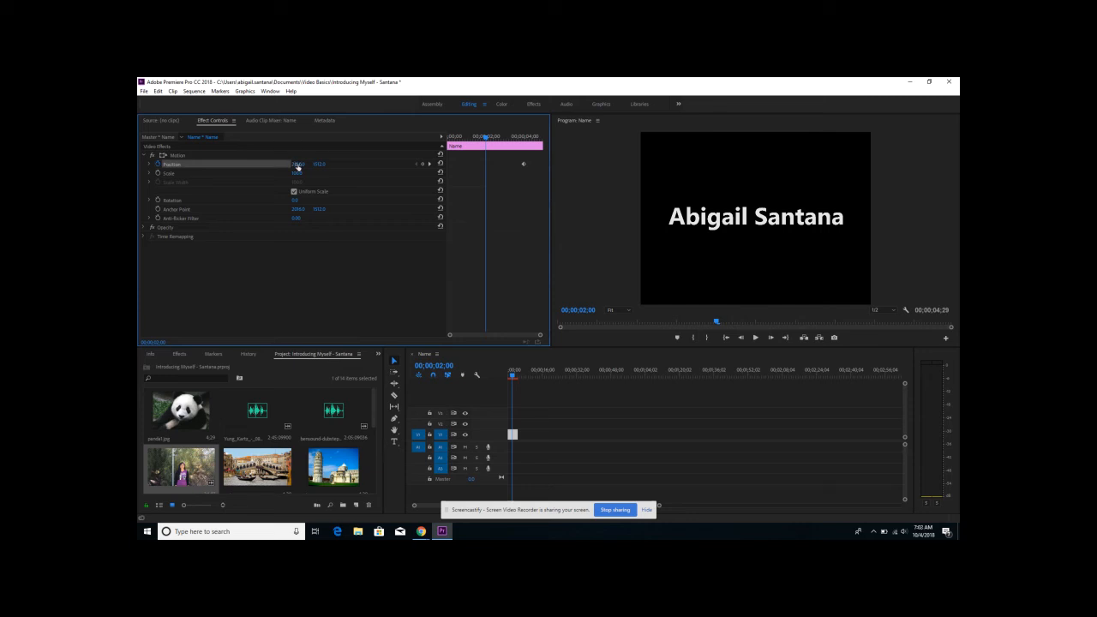
pyautogui.moveTo(298, 166); pyautogui.dragTo(526, 183)
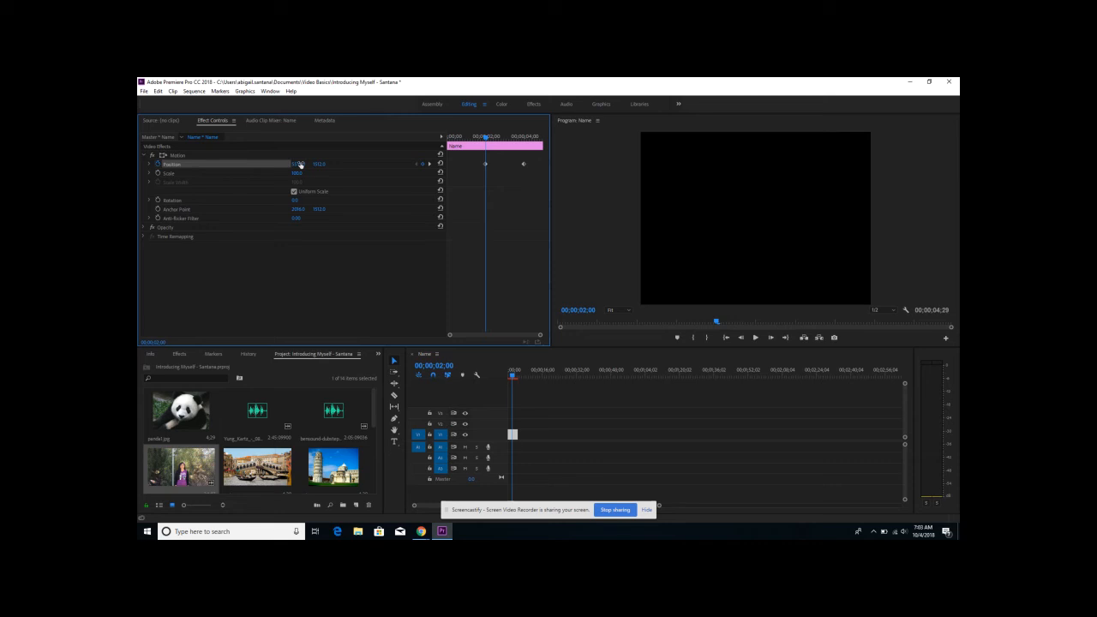